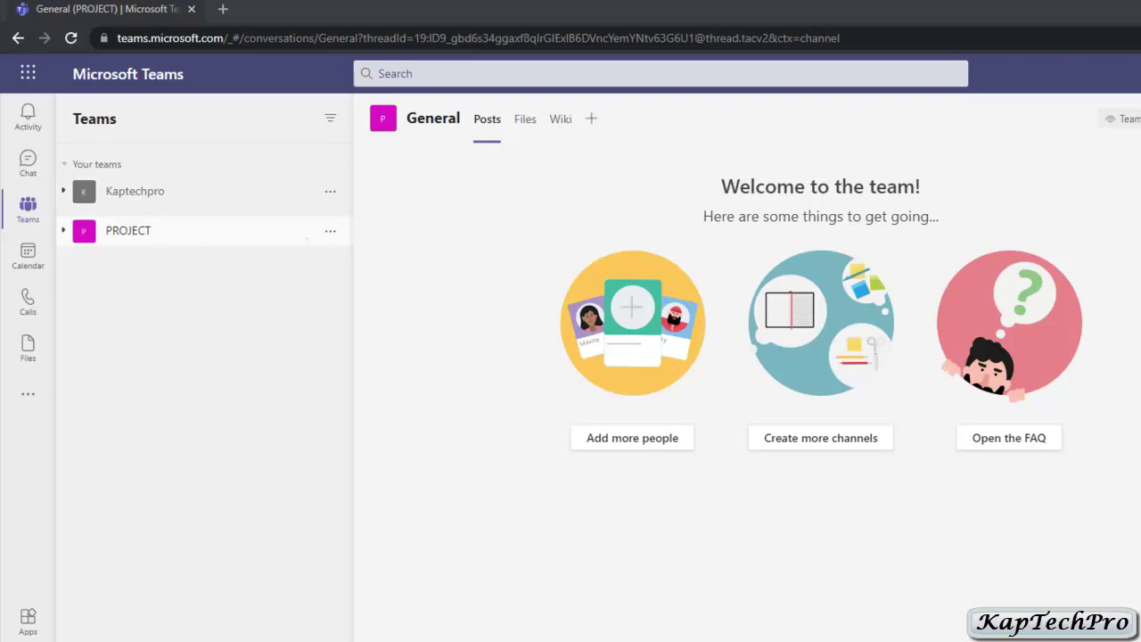
- Bring up the more-options menu beside the PROJECT team in the teams list
click(329, 231)
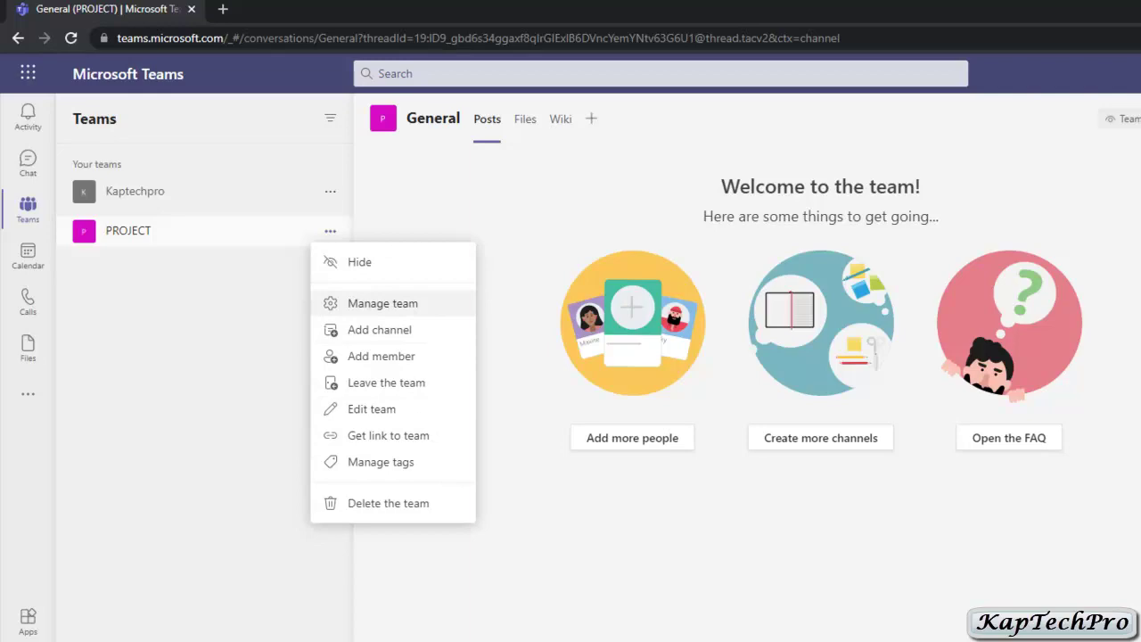
- Open Manage team for PROJECT and view its Pending Requests, Channels and Settings tabs
click(382, 303)
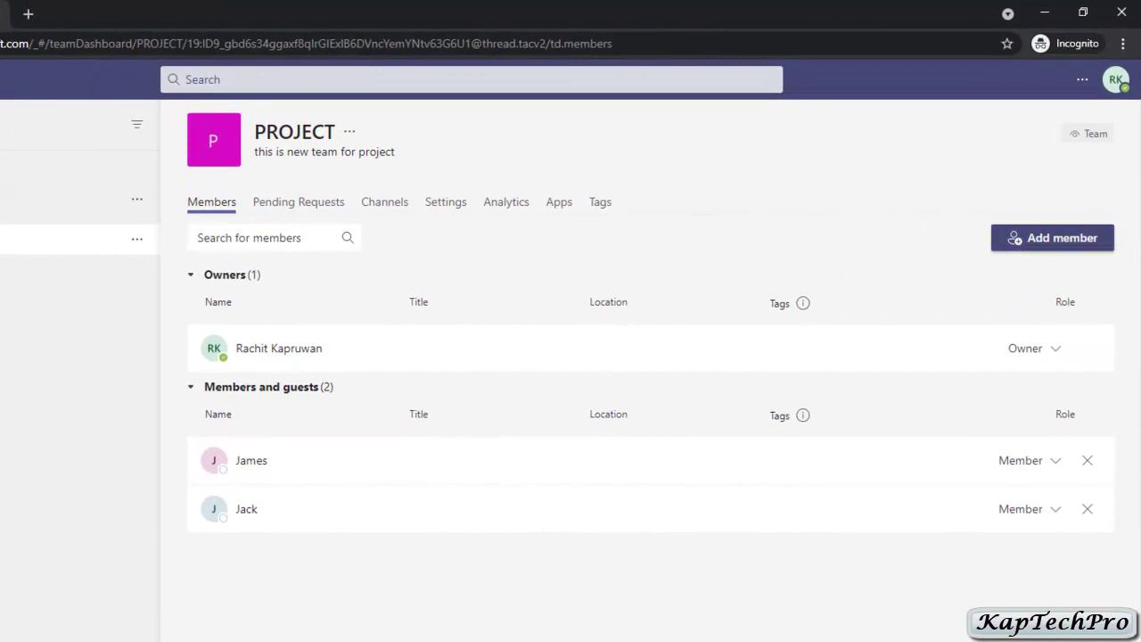
click(299, 201)
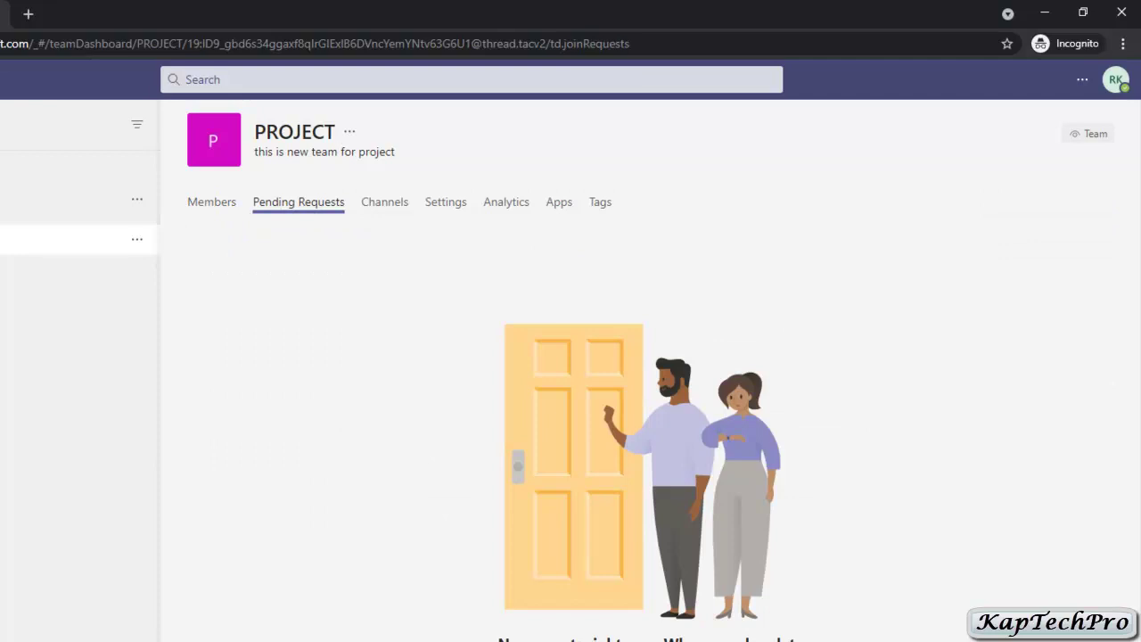
click(385, 201)
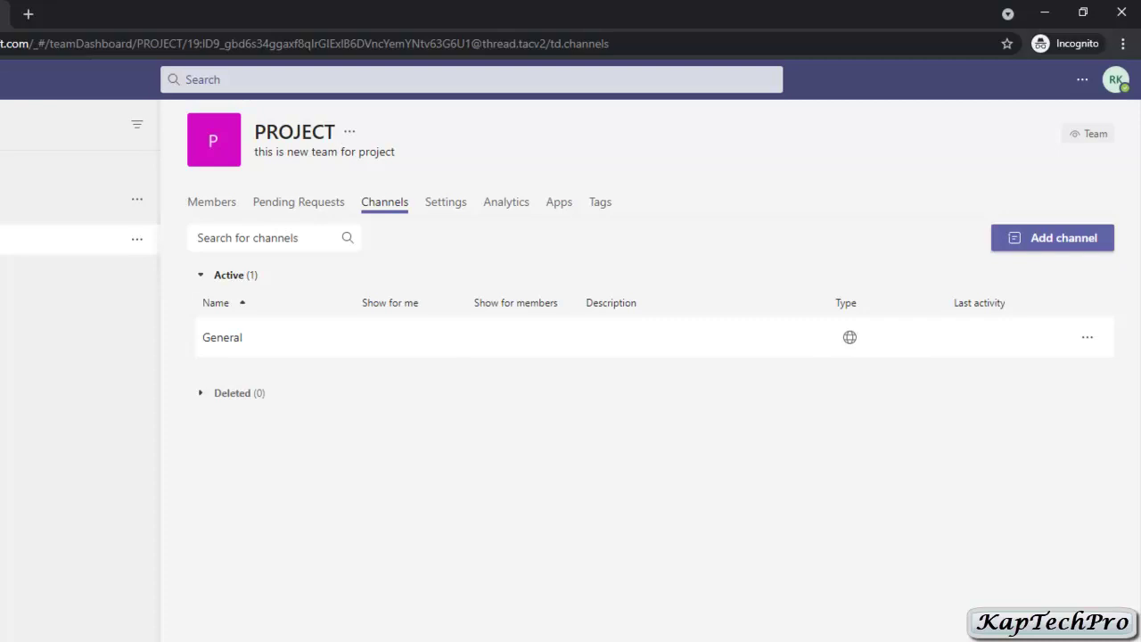
click(446, 202)
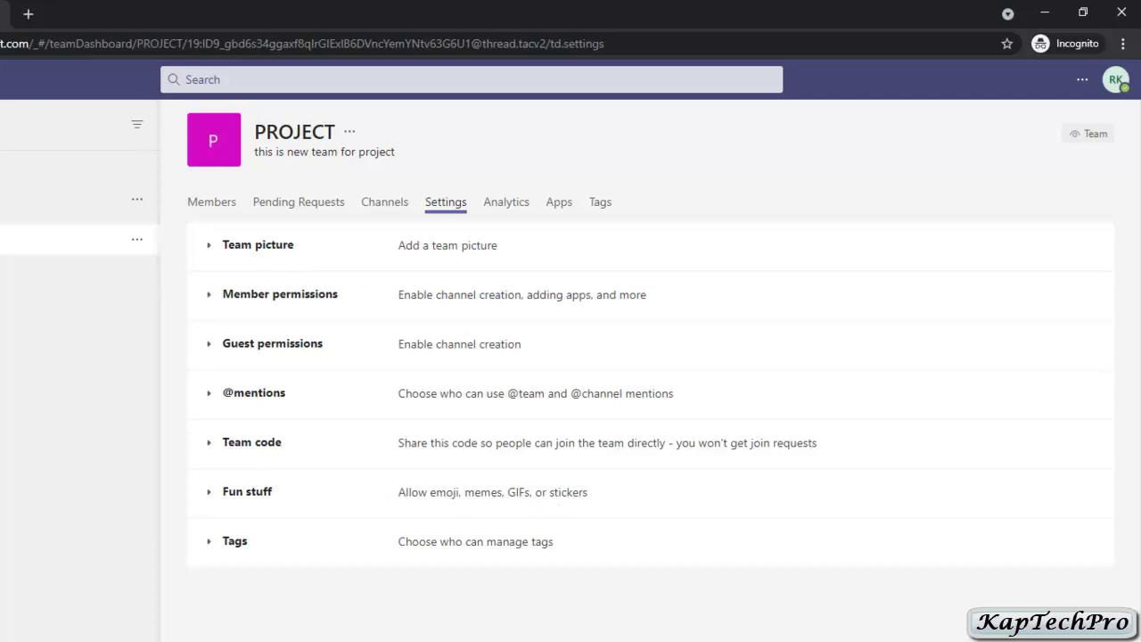
- Expand the PROJECT team's Fun stuff settings and scroll through them
click(247, 491)
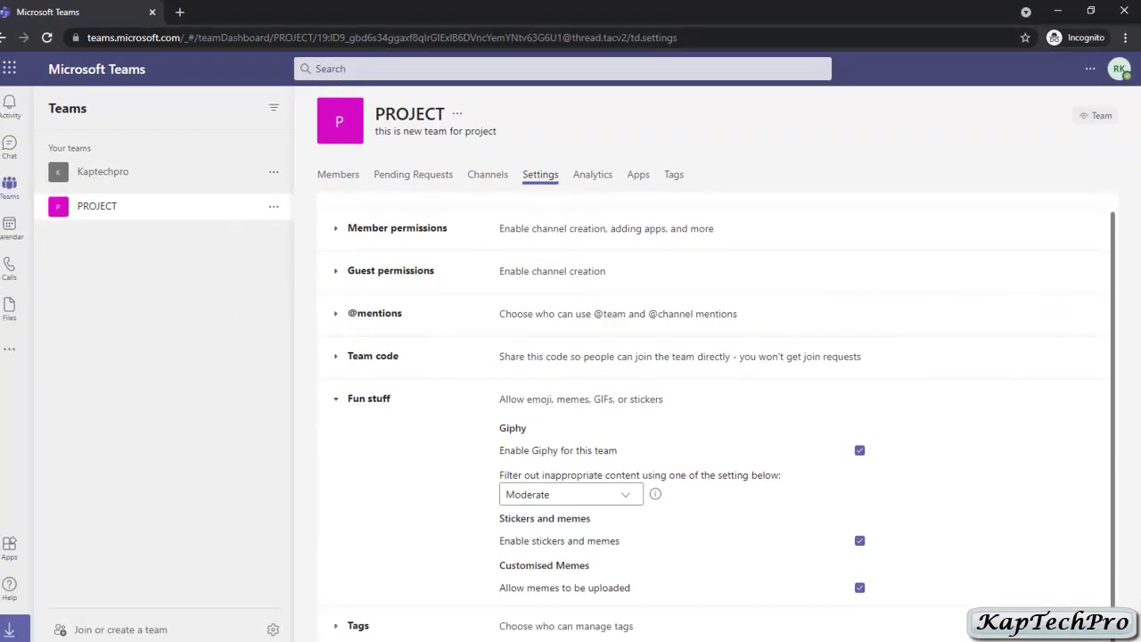
scroll(713, 410, down, 2)
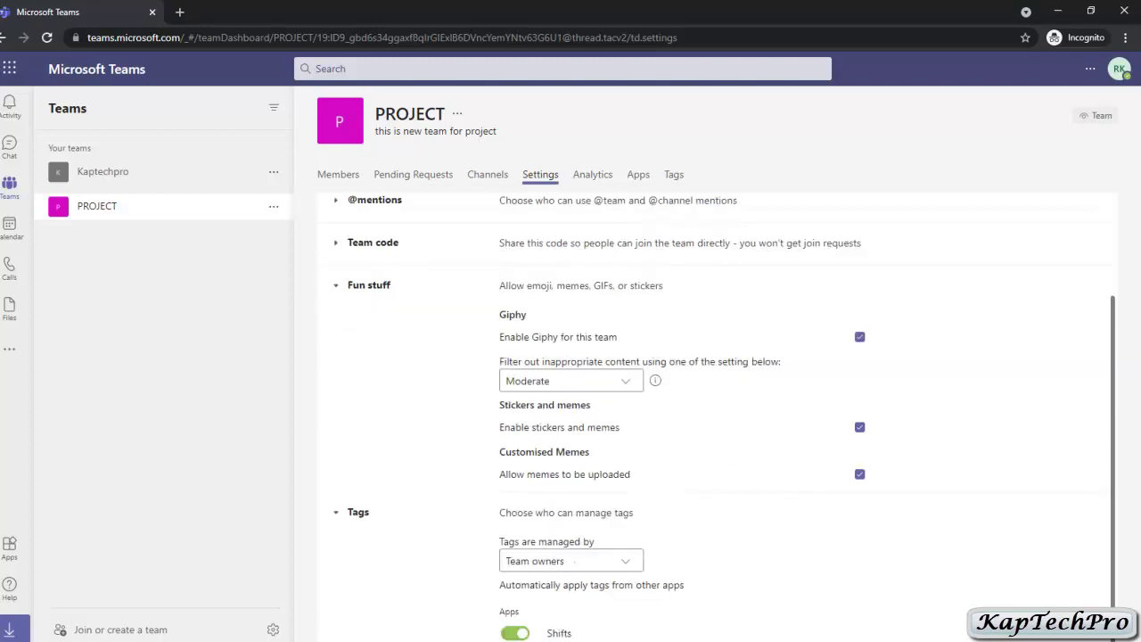
scroll(712, 410, up, 3)
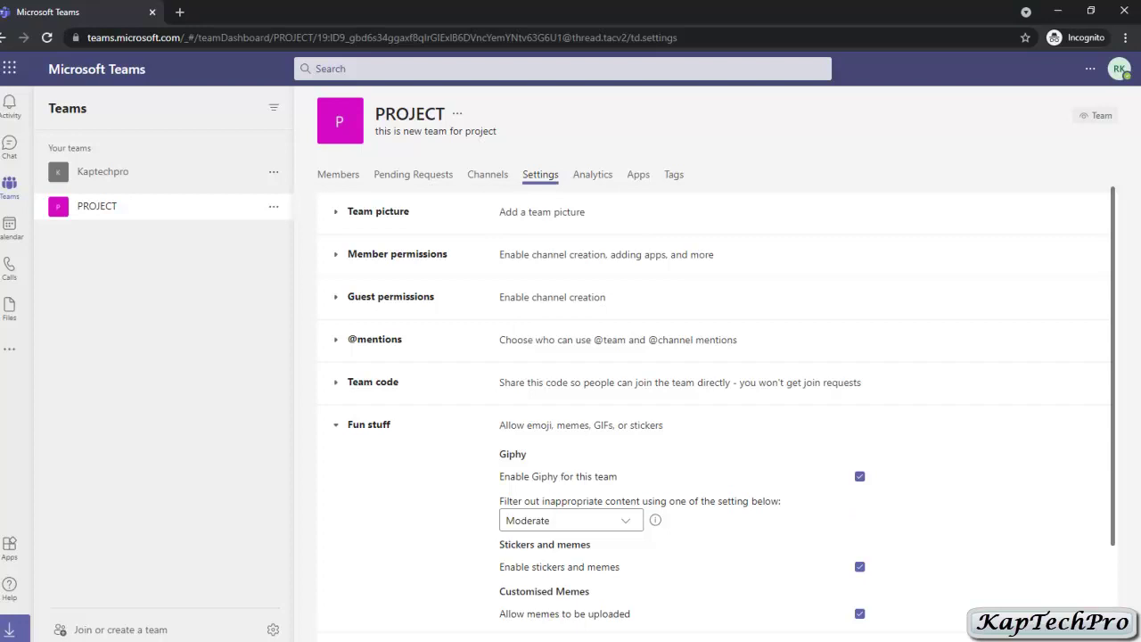
- Look through the team's Analytics, Apps and Tags pages
click(592, 175)
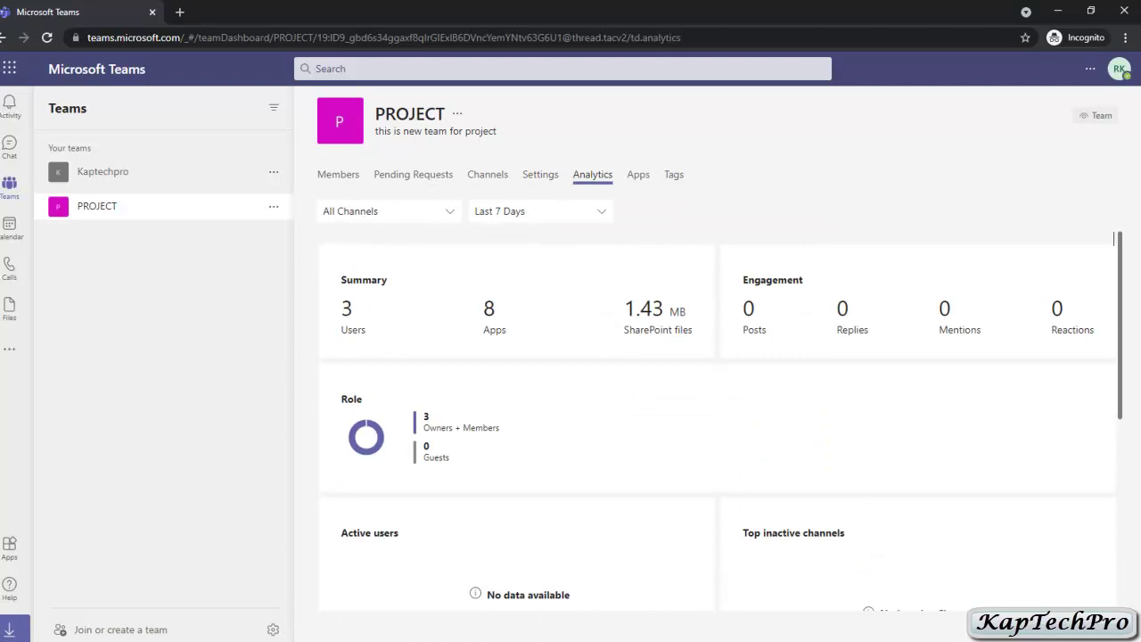
drag(1113, 238, 1113, 345)
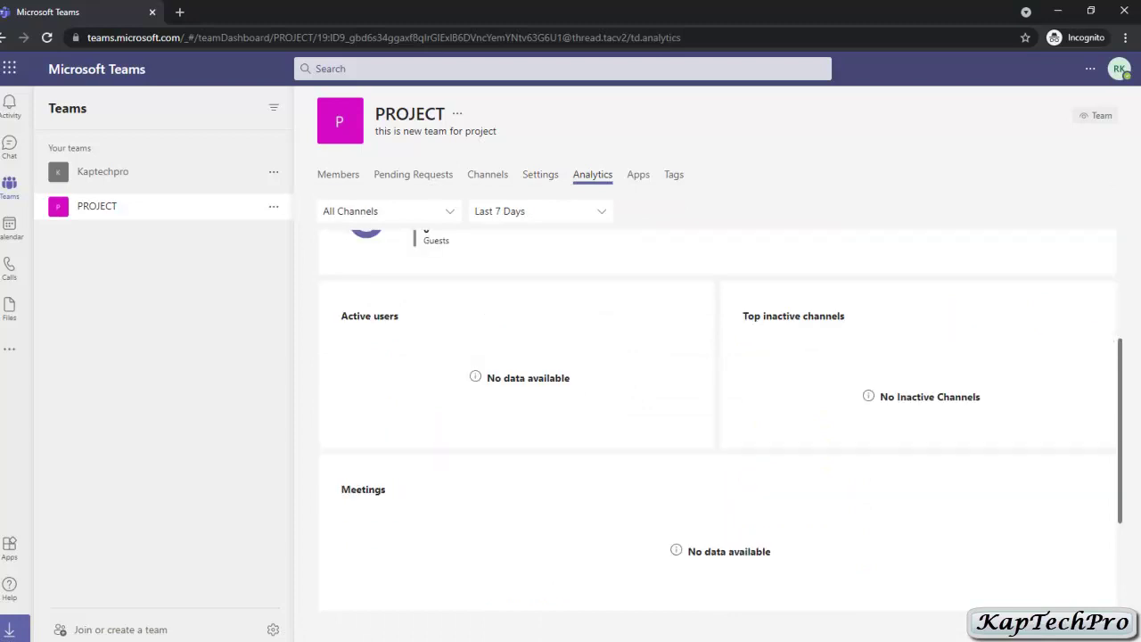
drag(1113, 345, 1113, 241)
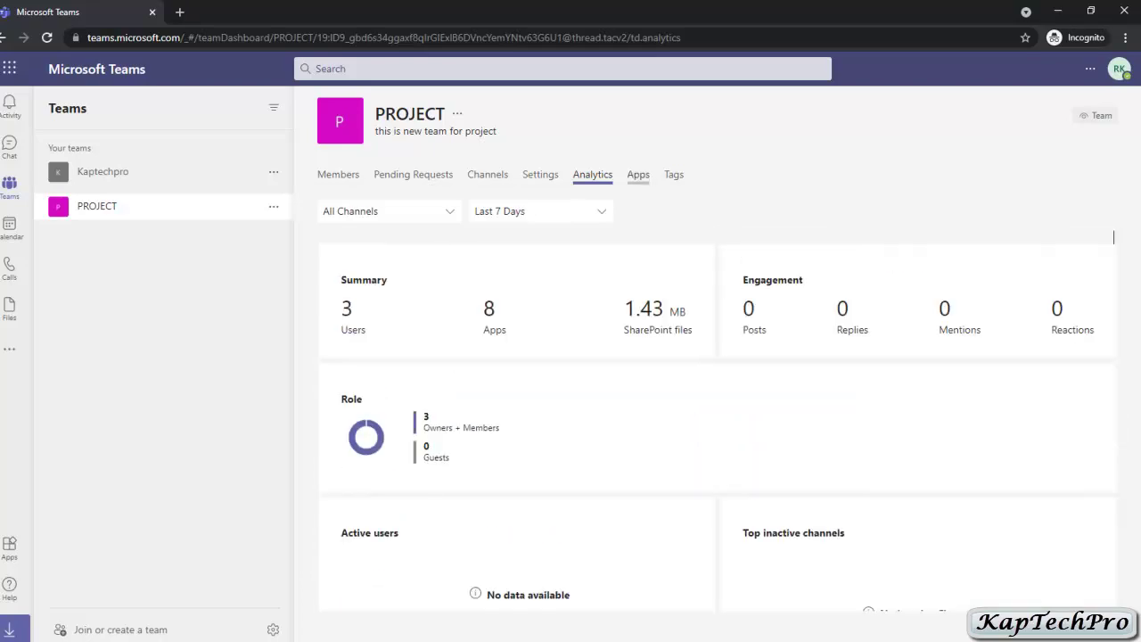
click(638, 174)
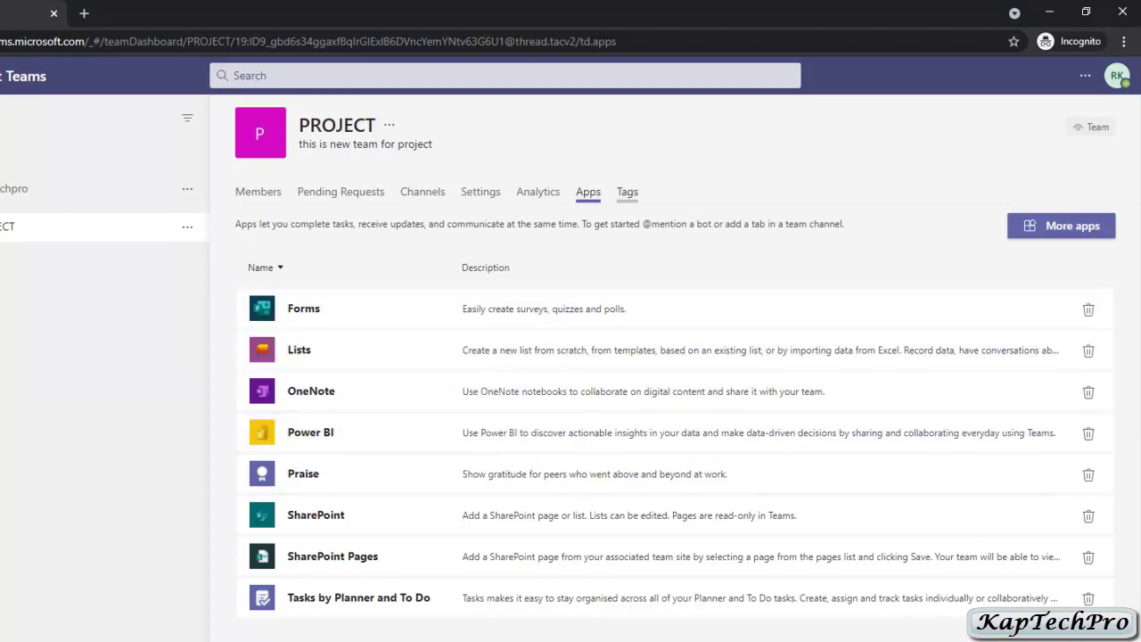
click(627, 192)
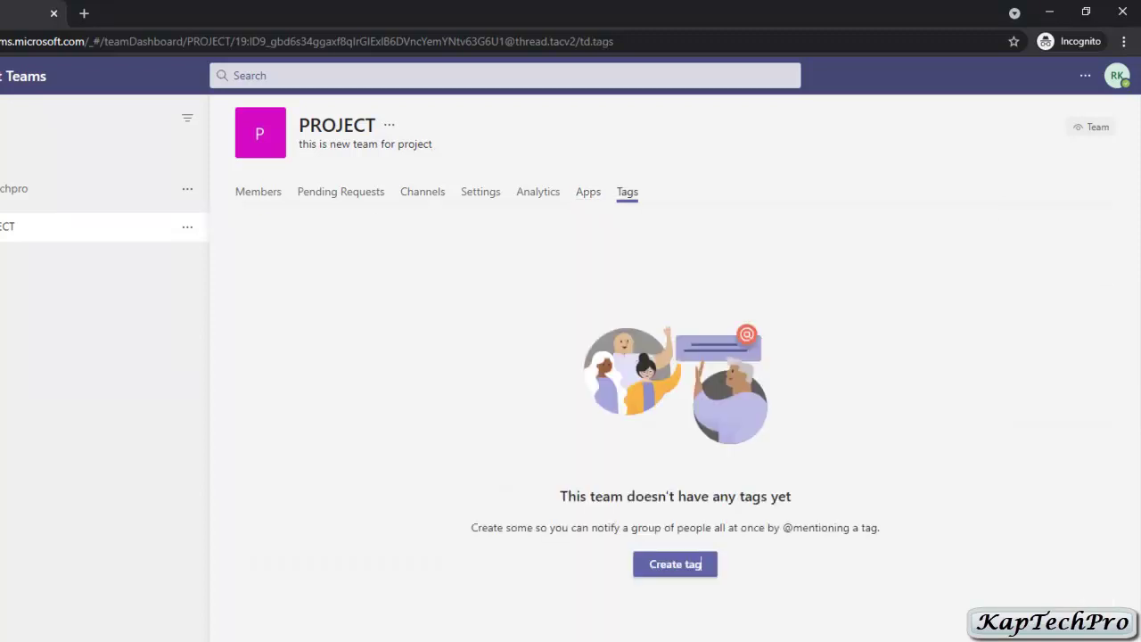
- Return to the General channel and bring up the PROJECT team's options menu
click(4, 225)
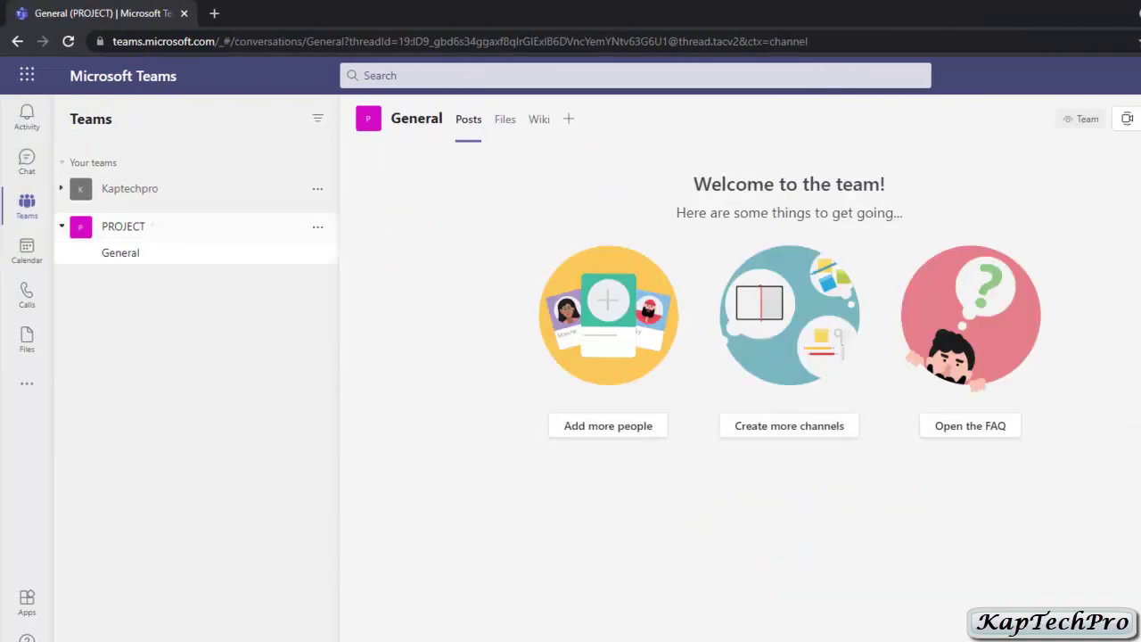
click(317, 227)
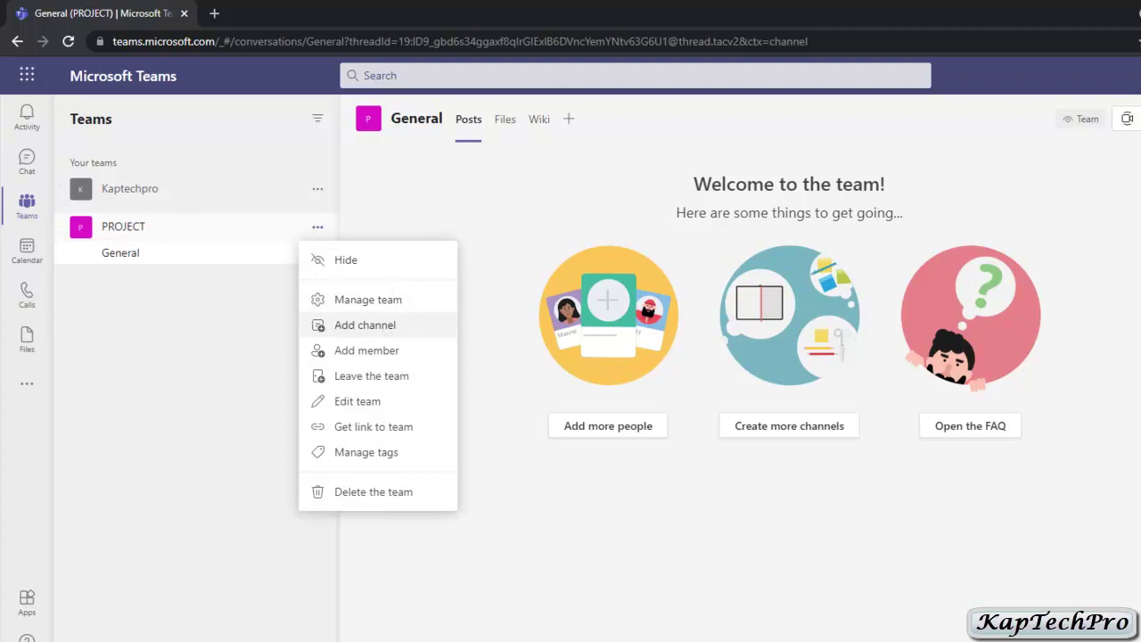
key(Escape)
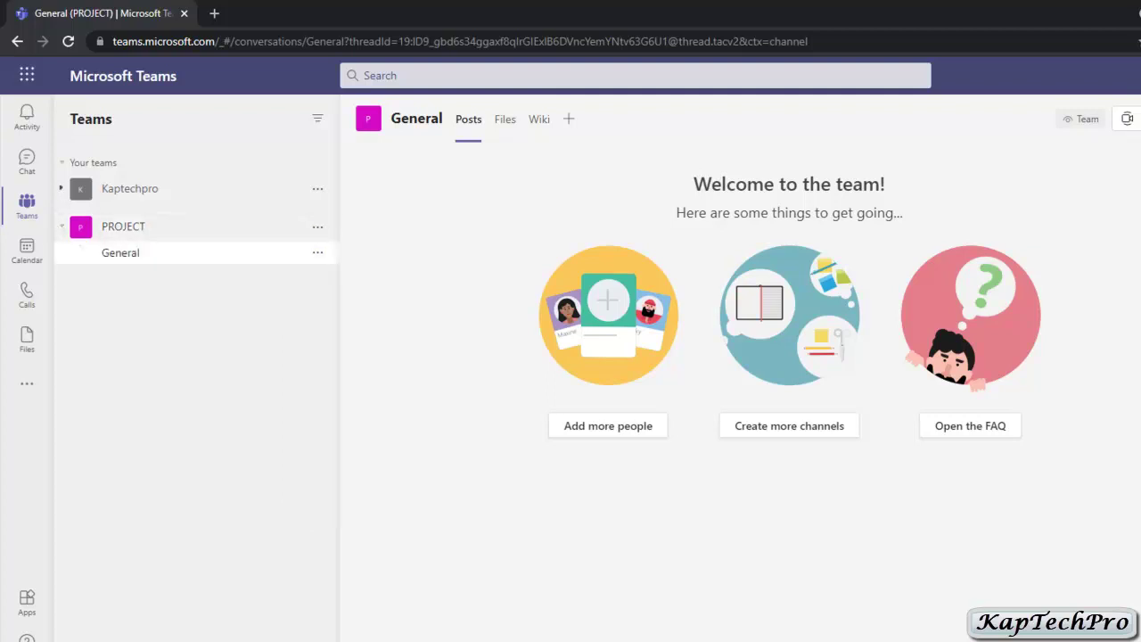
right_click(182, 253)
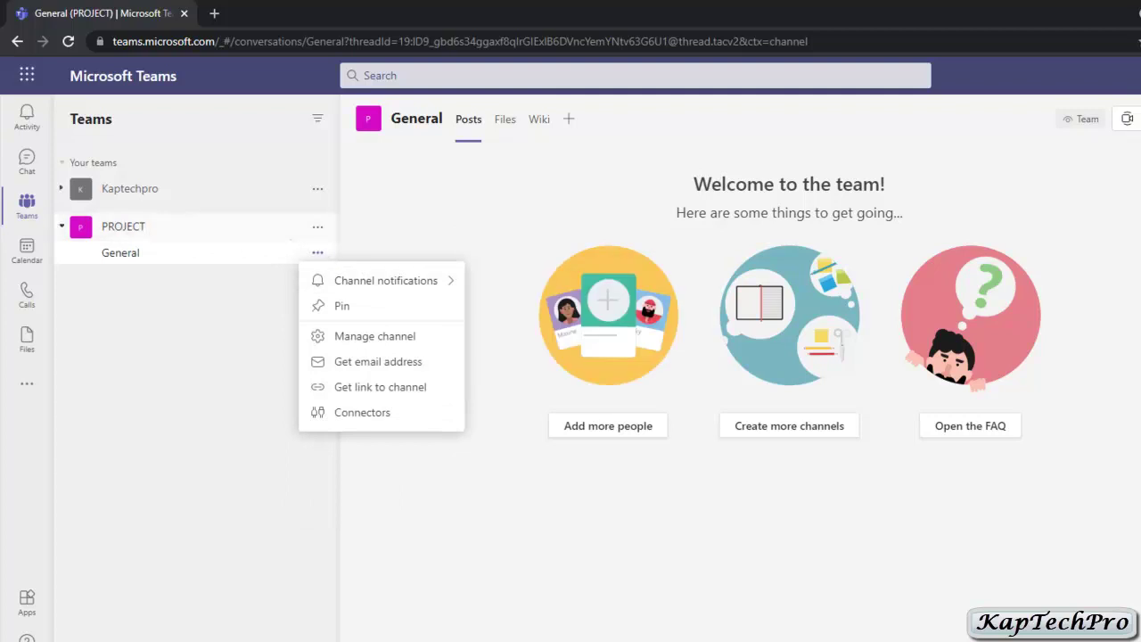
right_click(183, 227)
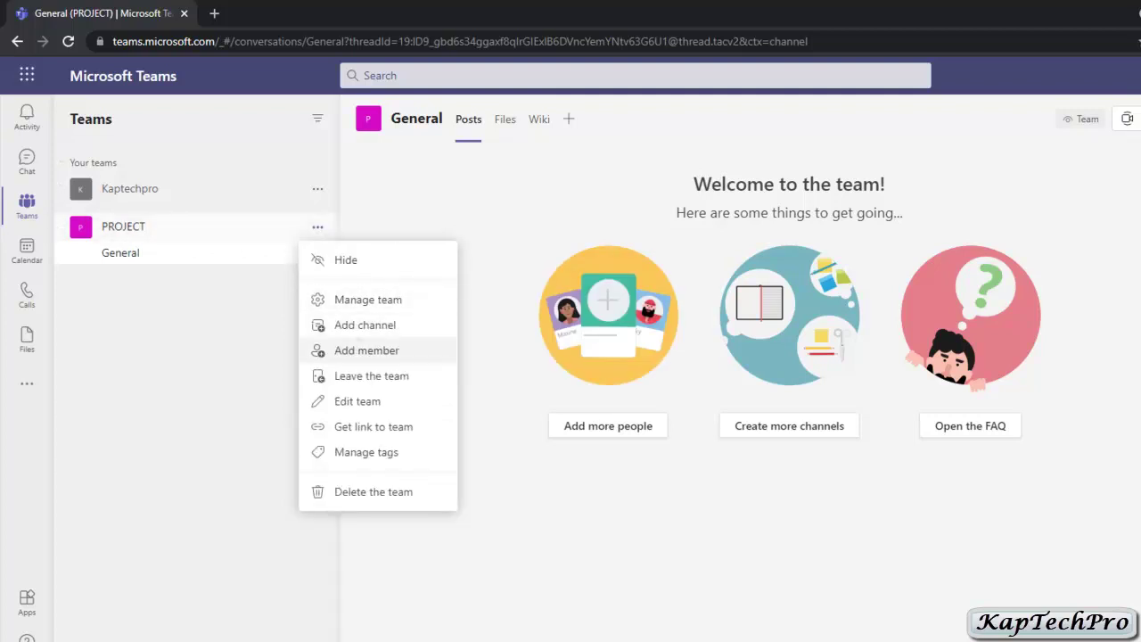
- Create standard channel 'MONTH END MEETING' described 'DISCUSSION FOR MONTH END MEETING', auto-shown for everyone
click(364, 325)
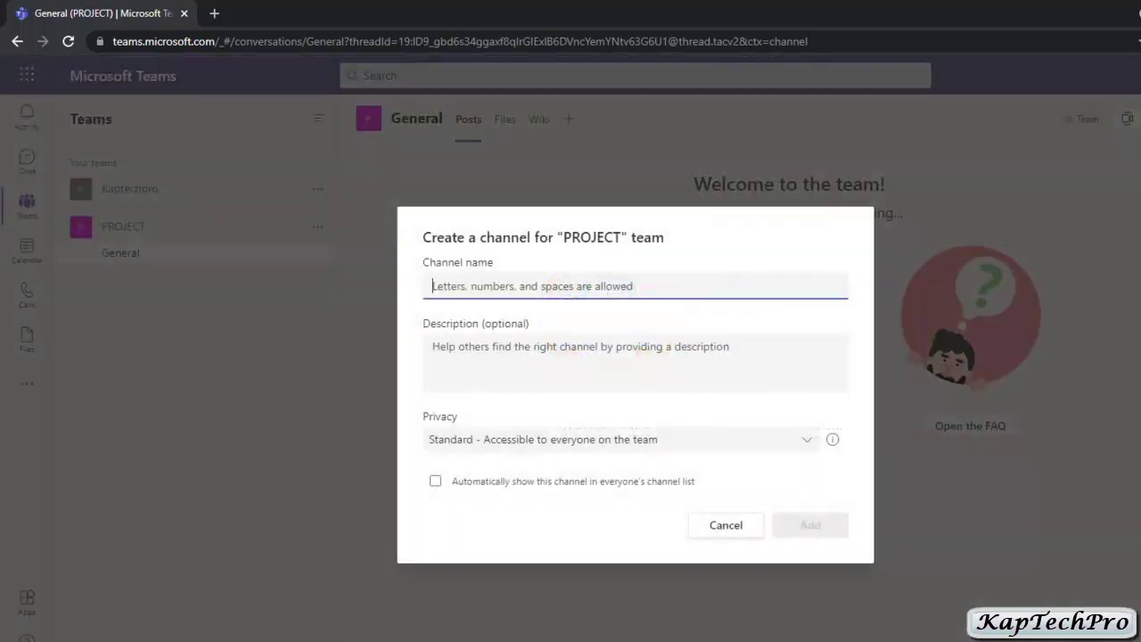
text(MONTH END MEETING)
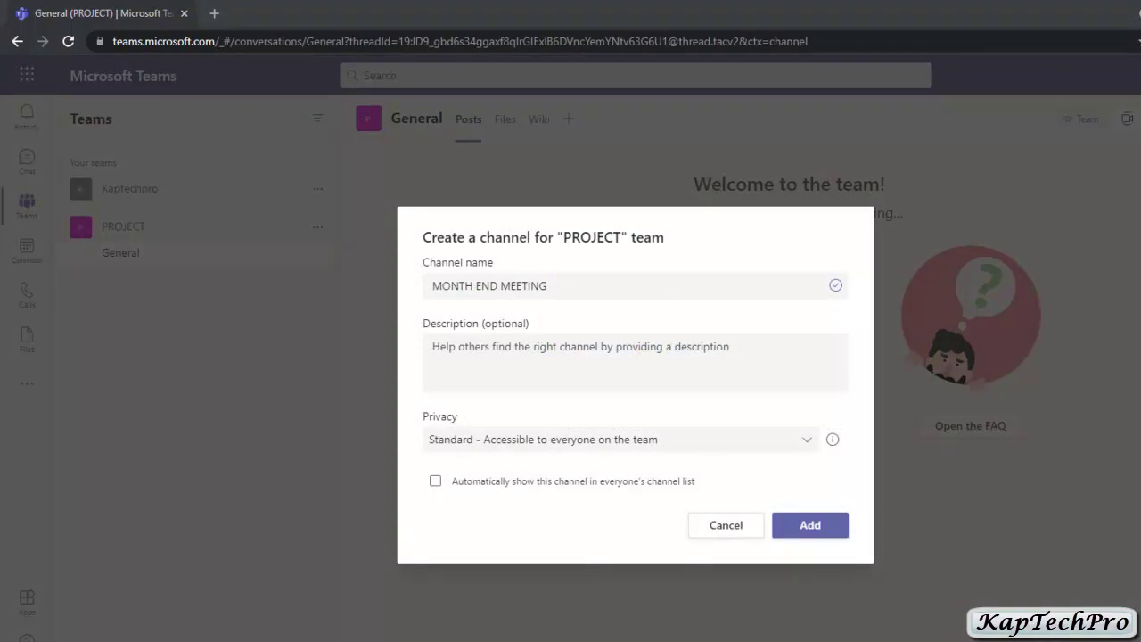
click(535, 357)
text(DISCUSSION FOR MONTH END MEETING)
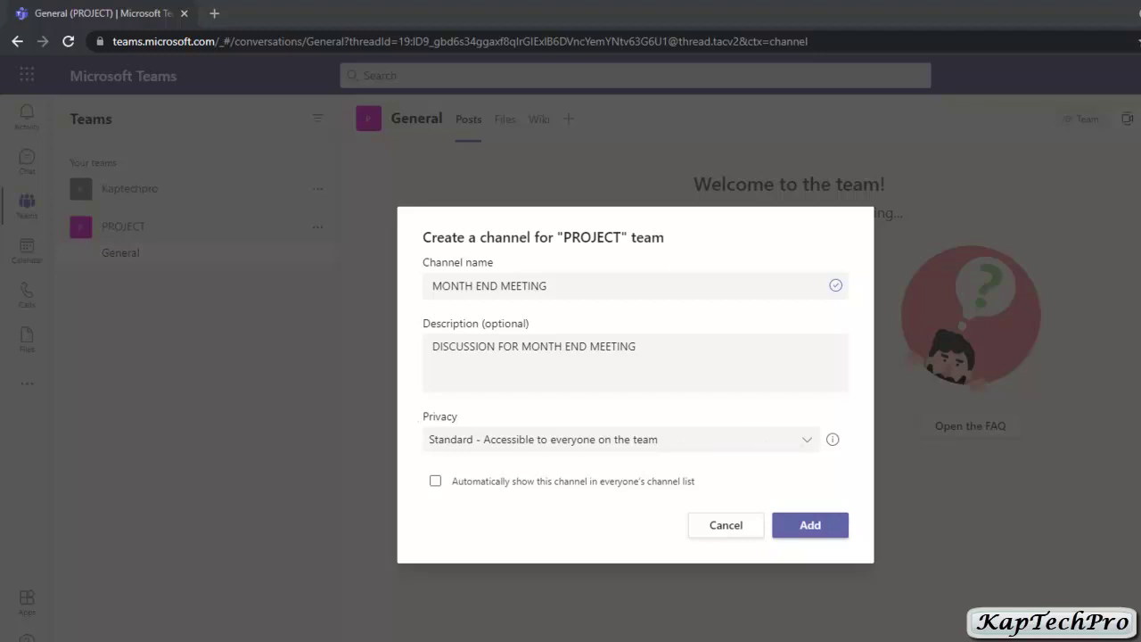
key(Tab)
key(space)
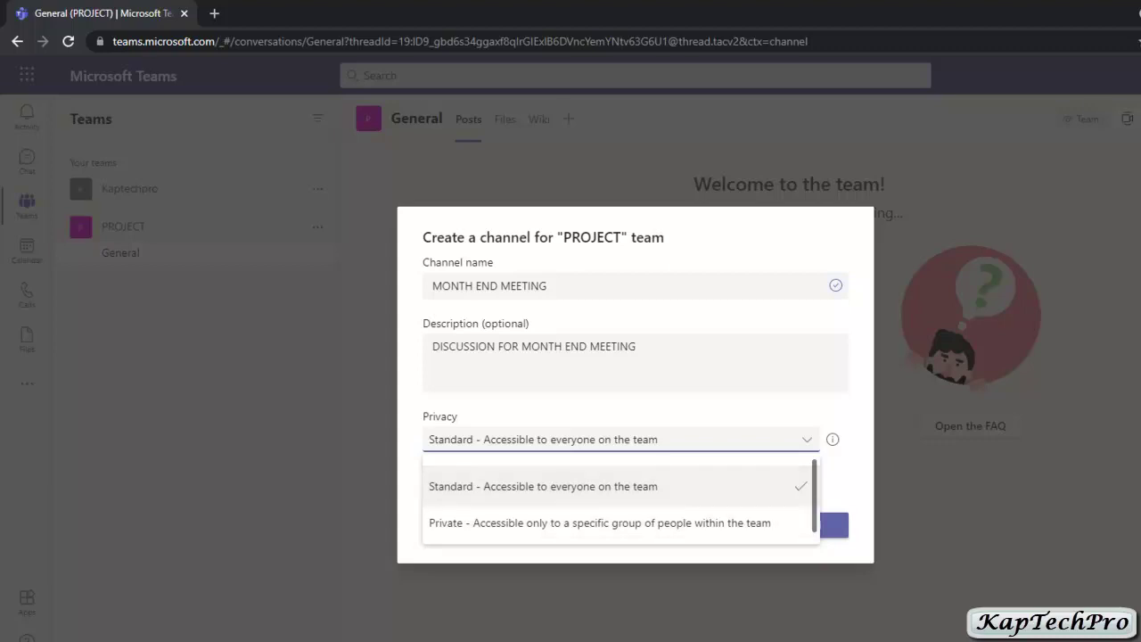
click(658, 439)
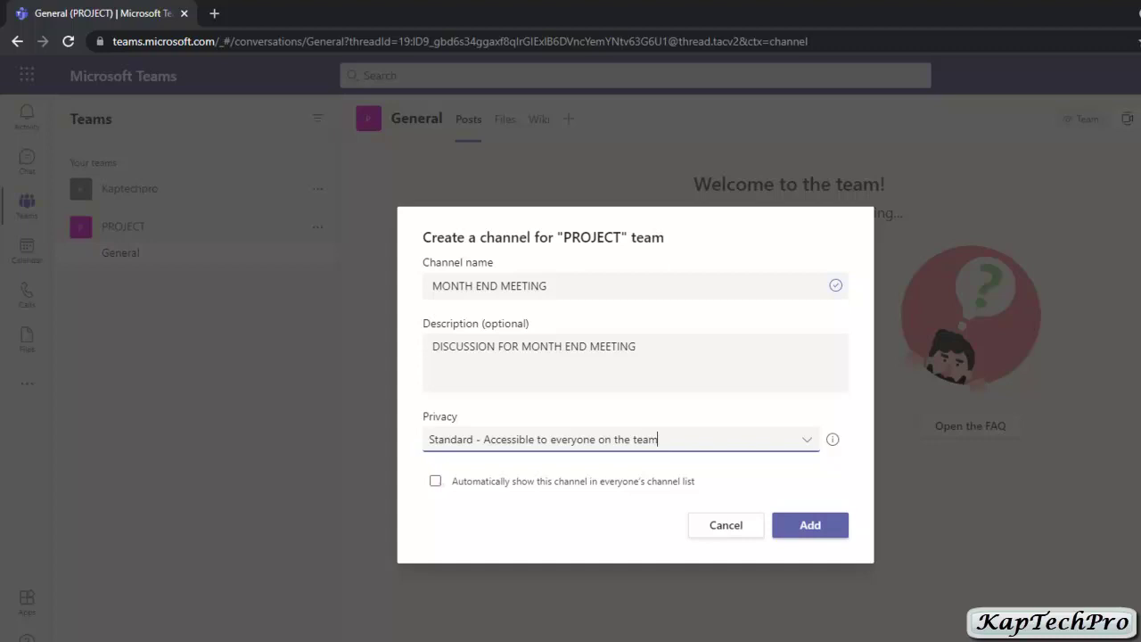
click(435, 481)
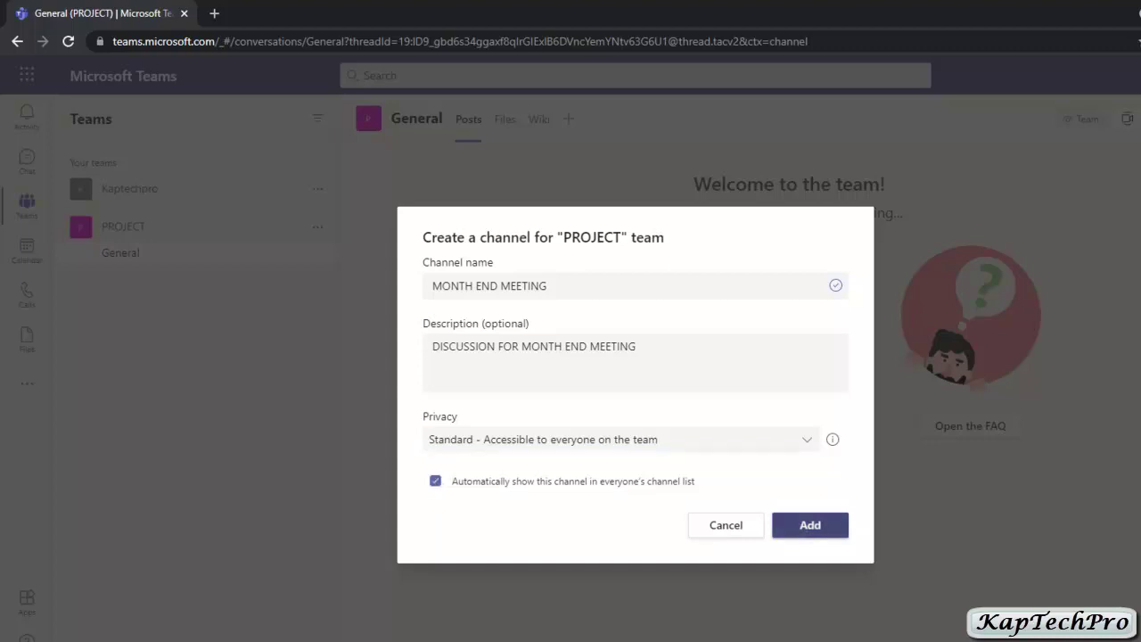
click(809, 524)
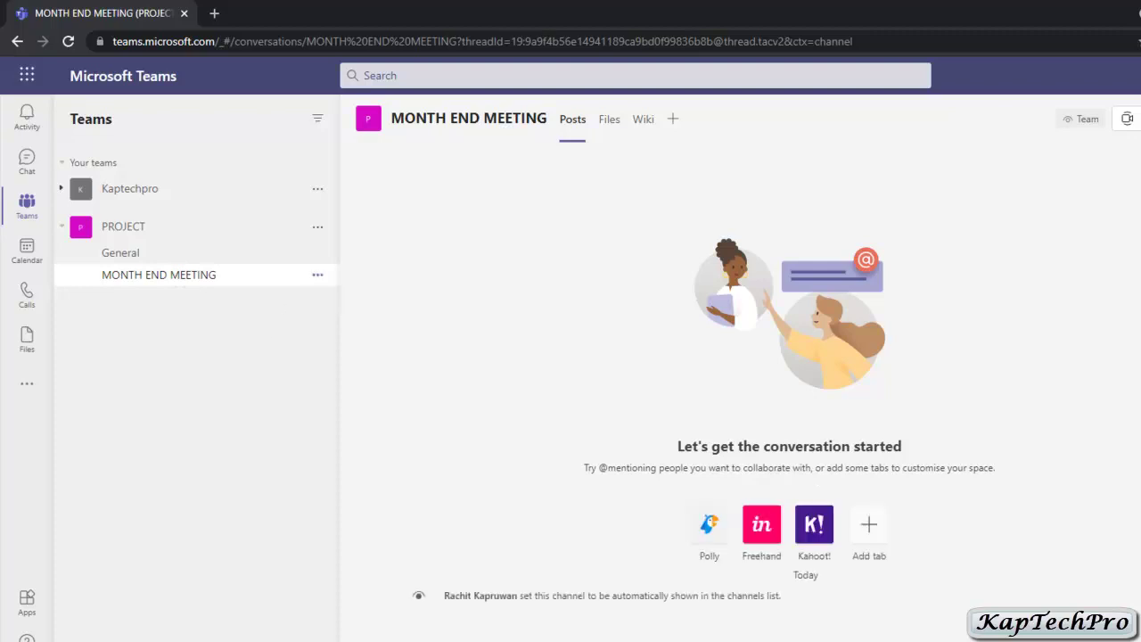
- Pin the MONTH END MEETING channel to the top of the teams list
click(318, 275)
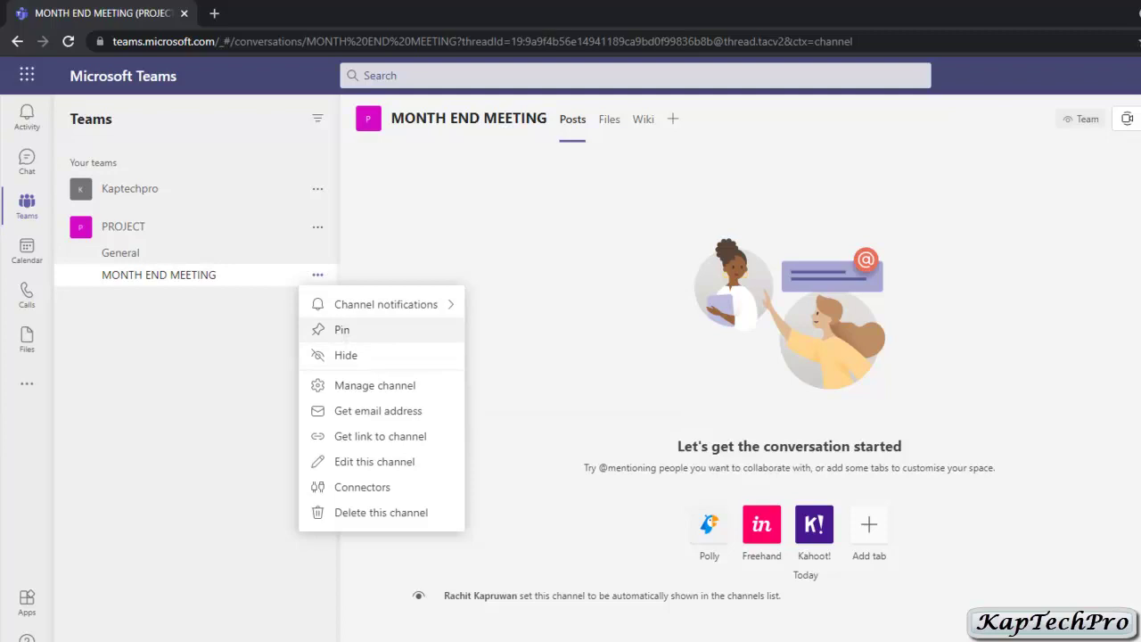
key(Escape)
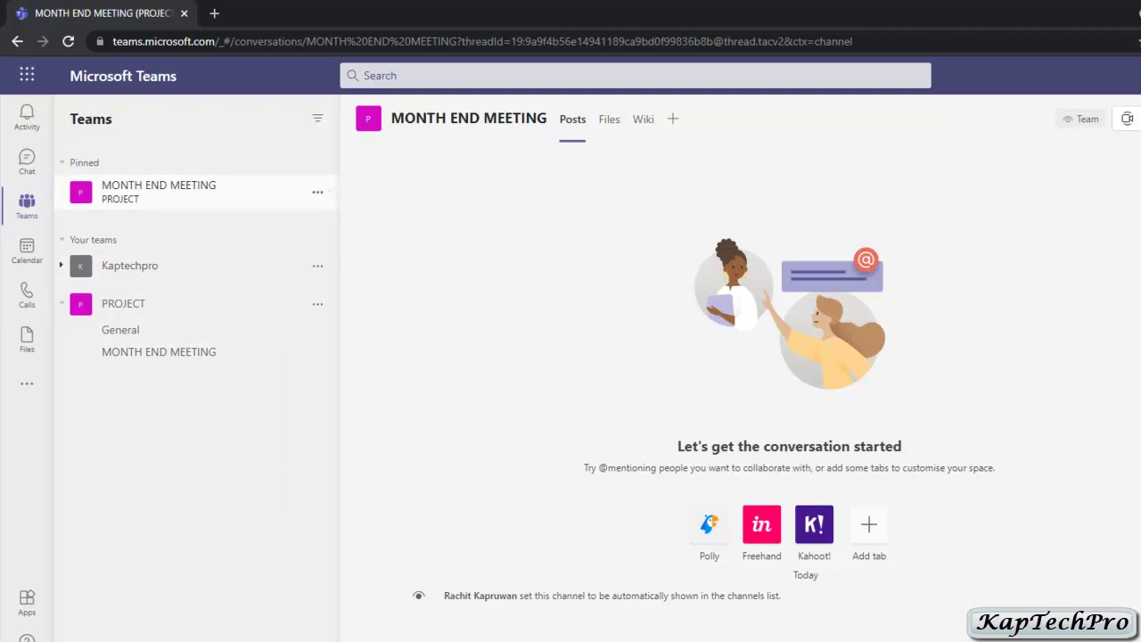
- Unpin MONTH END MEETING, keep its channel moderation Off, and view its analytics
click(317, 192)
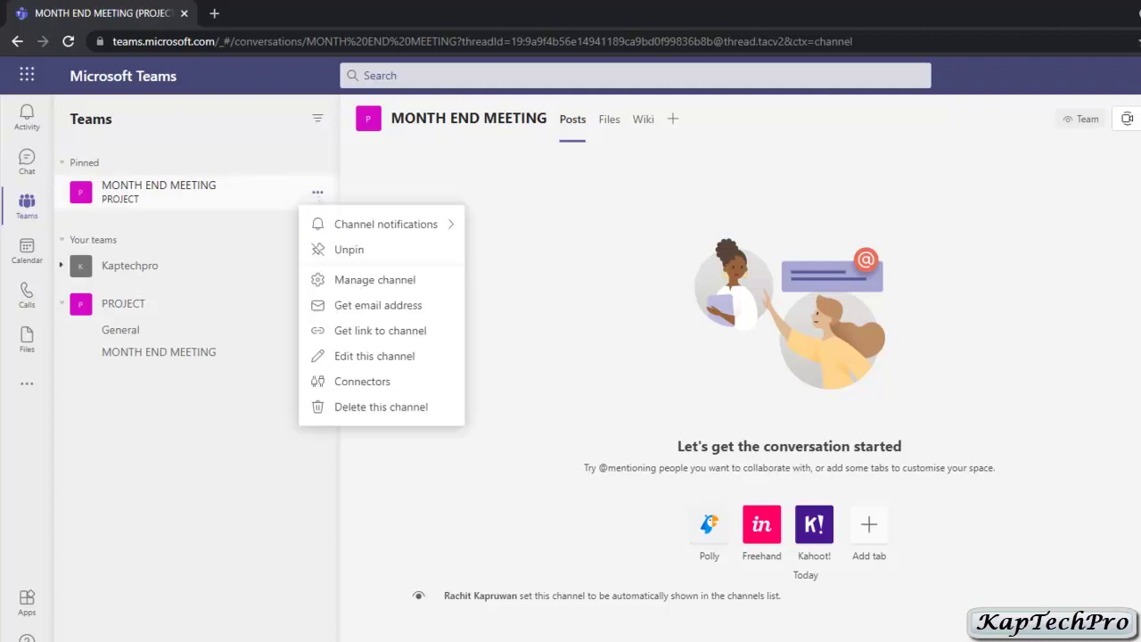
click(348, 250)
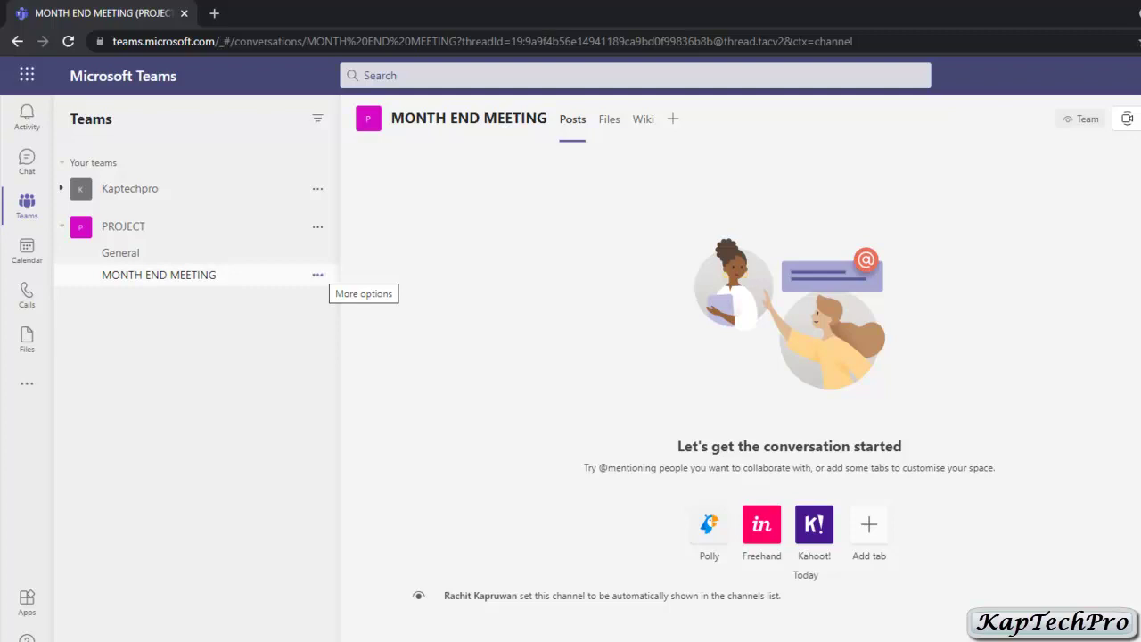
click(317, 275)
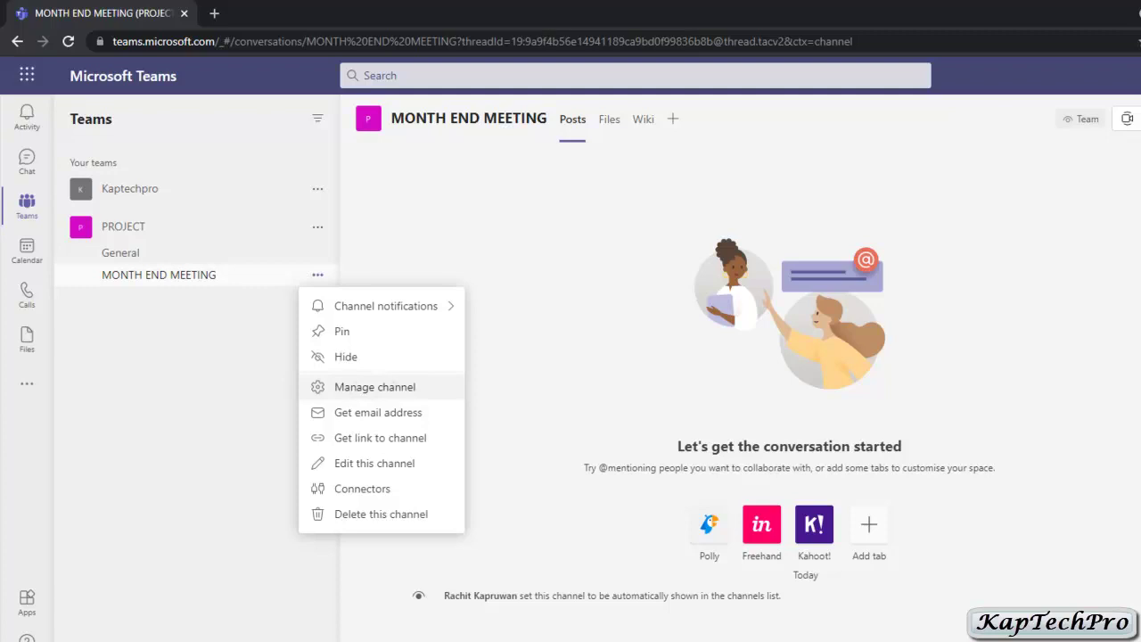
click(375, 387)
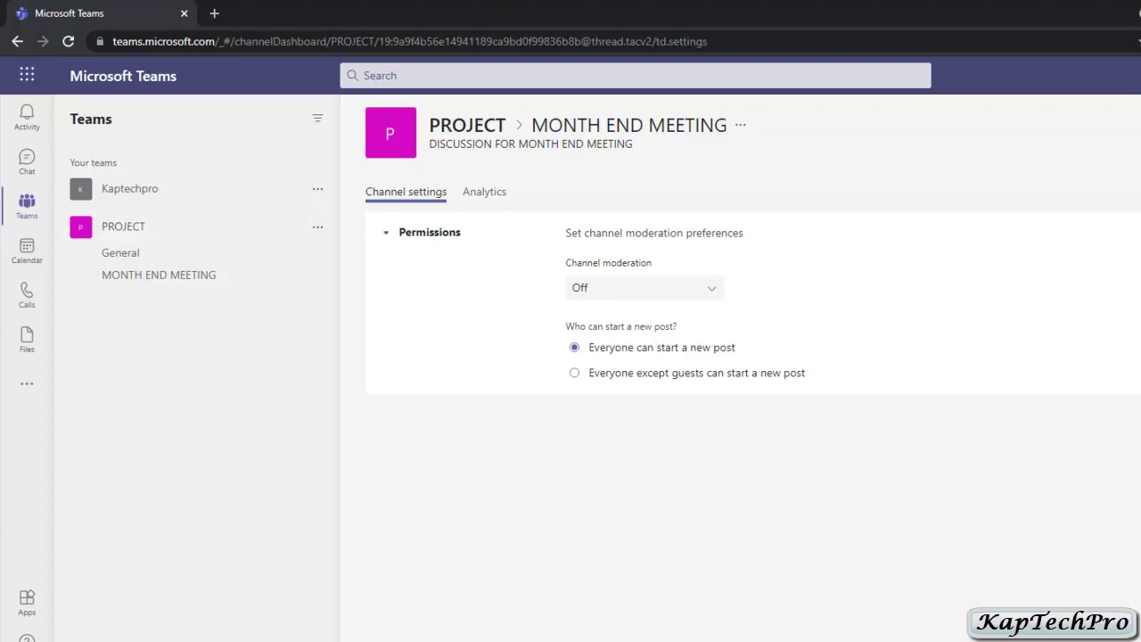
click(713, 288)
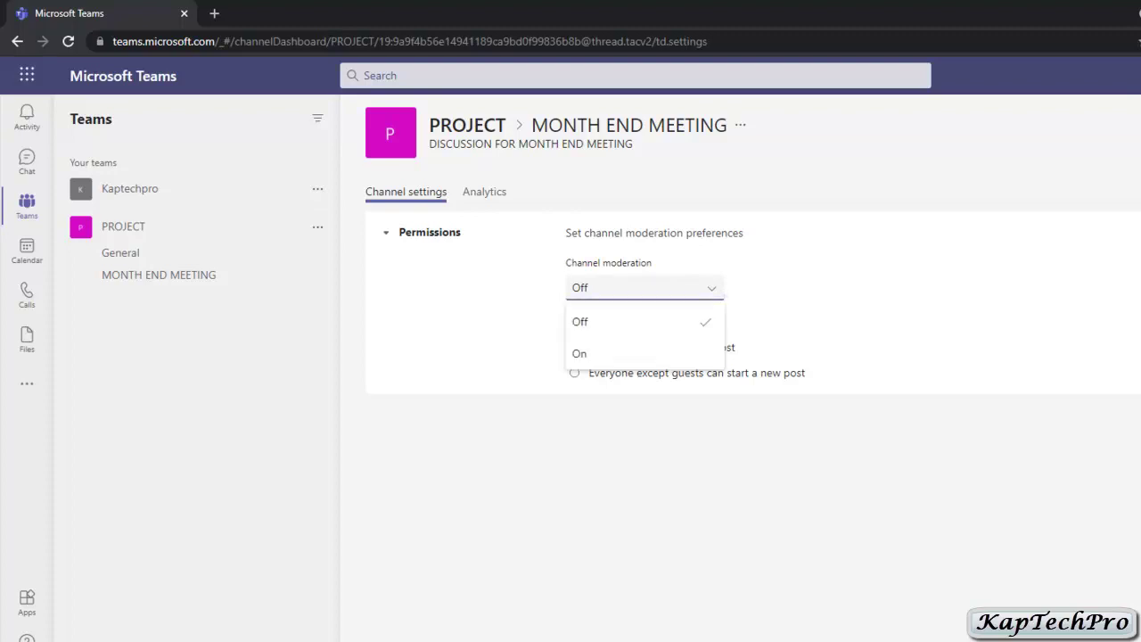
key(Escape)
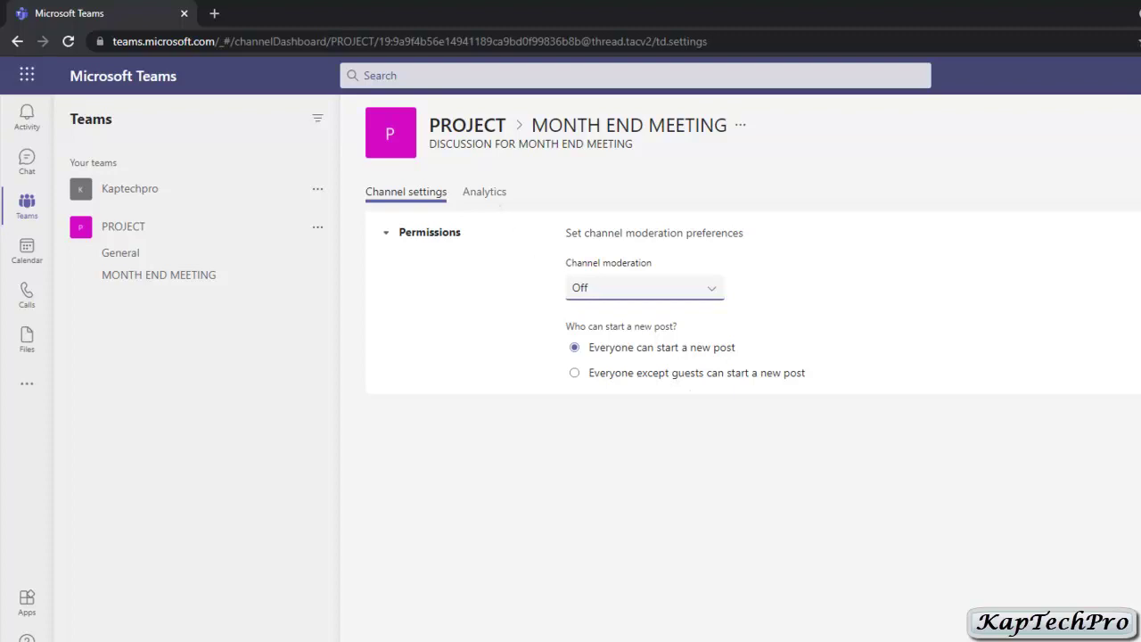
click(484, 191)
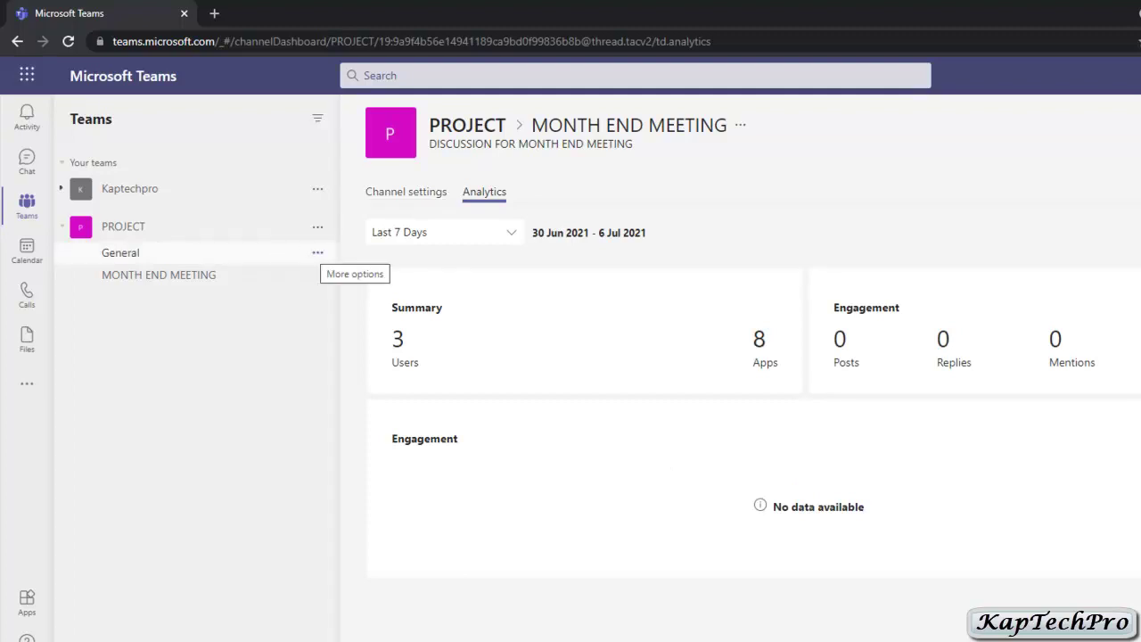
- Check the General channel's email address, then get the MONTH END MEETING channel link
click(317, 252)
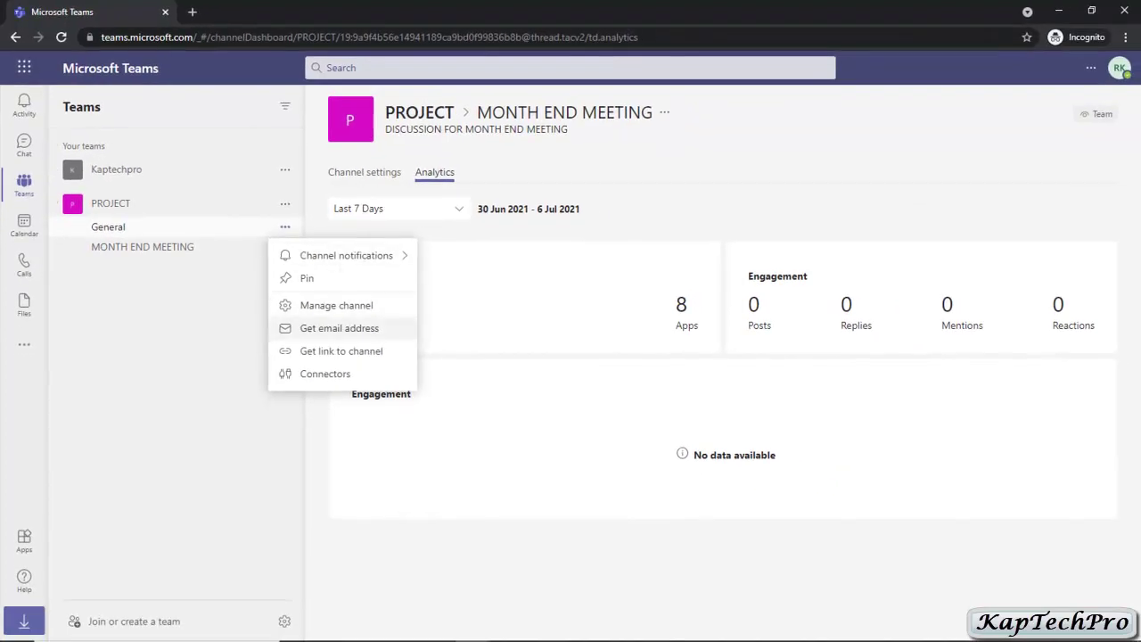
click(339, 328)
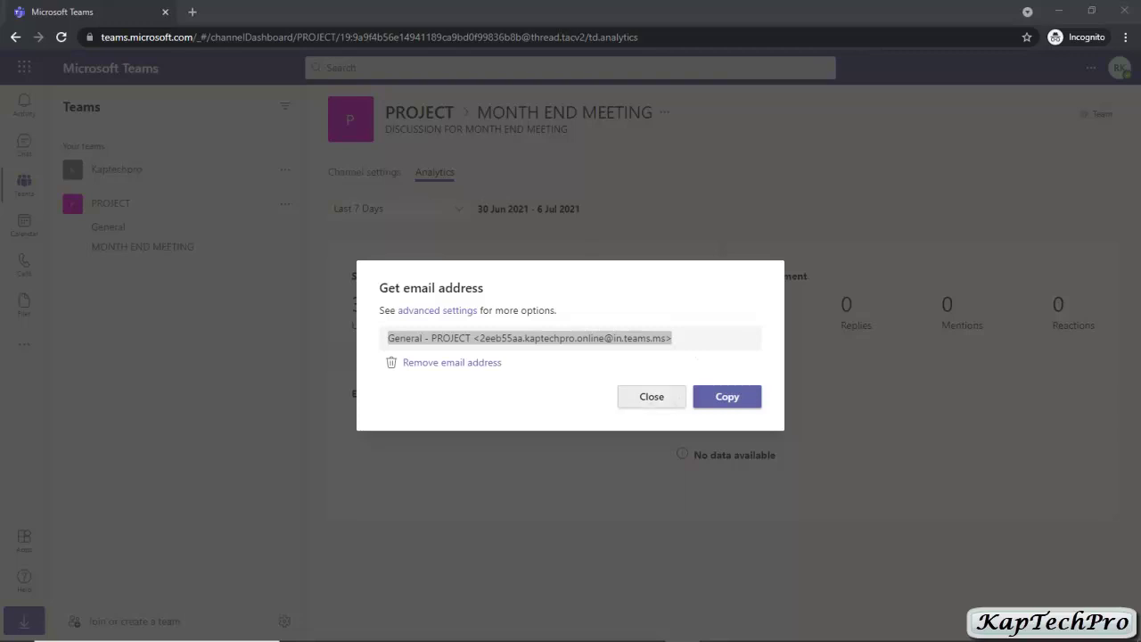
click(651, 395)
click(284, 245)
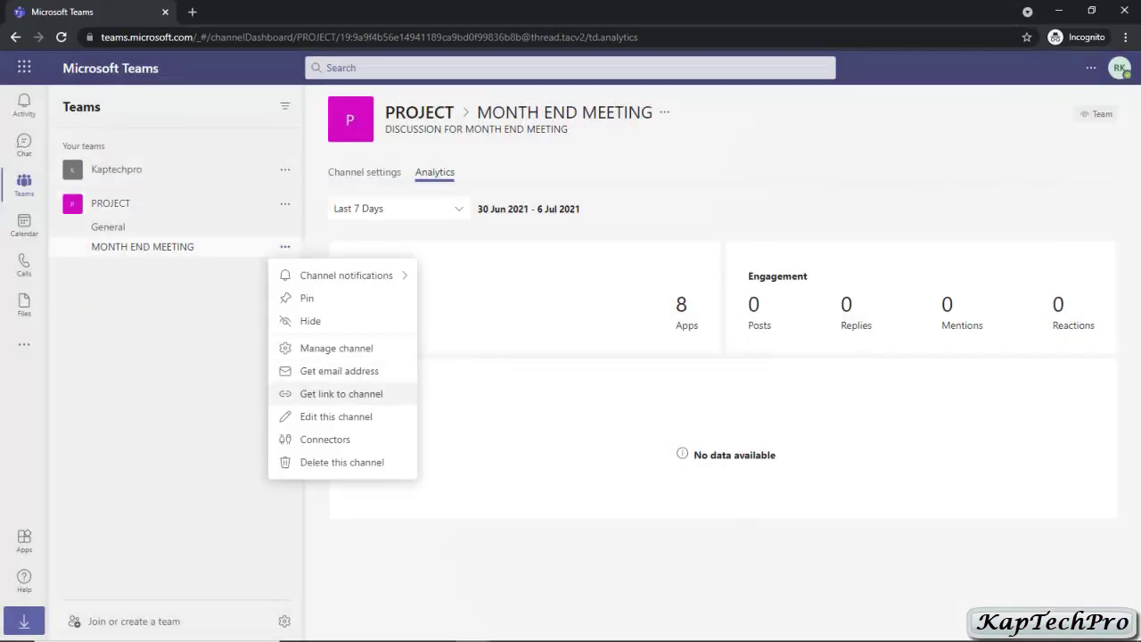
click(341, 393)
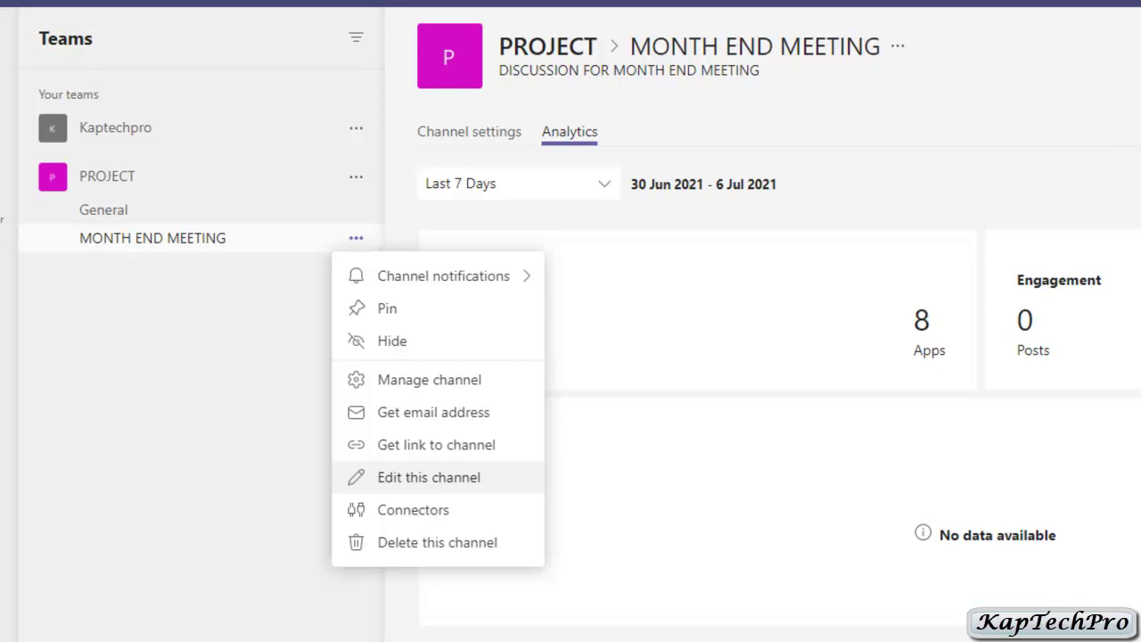
- Inspect the MONTH END MEETING edit dialog, cancel without changes, and reopen the channel's options
click(428, 476)
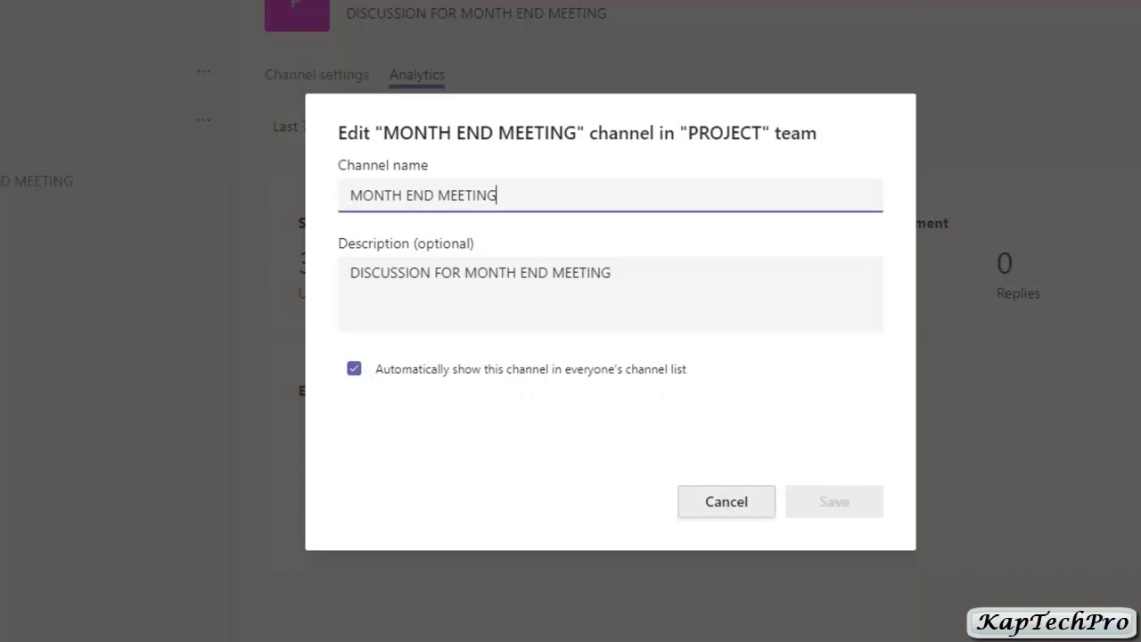
click(726, 501)
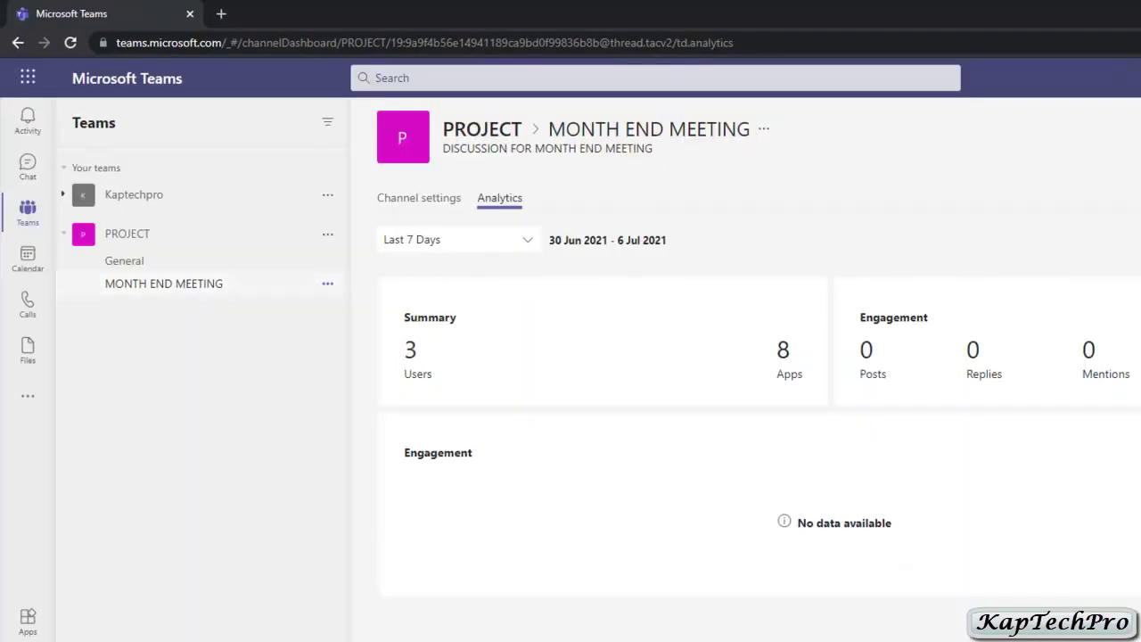
click(205, 180)
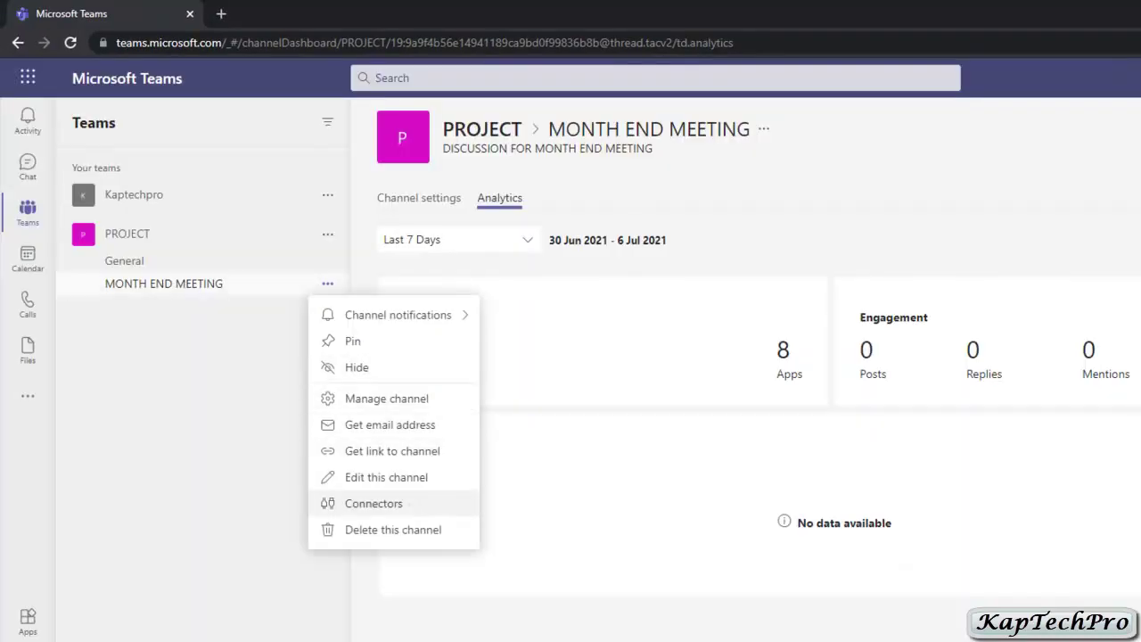
- Browse the MONTH END MEETING connectors catalogue and close it without adding any
click(374, 502)
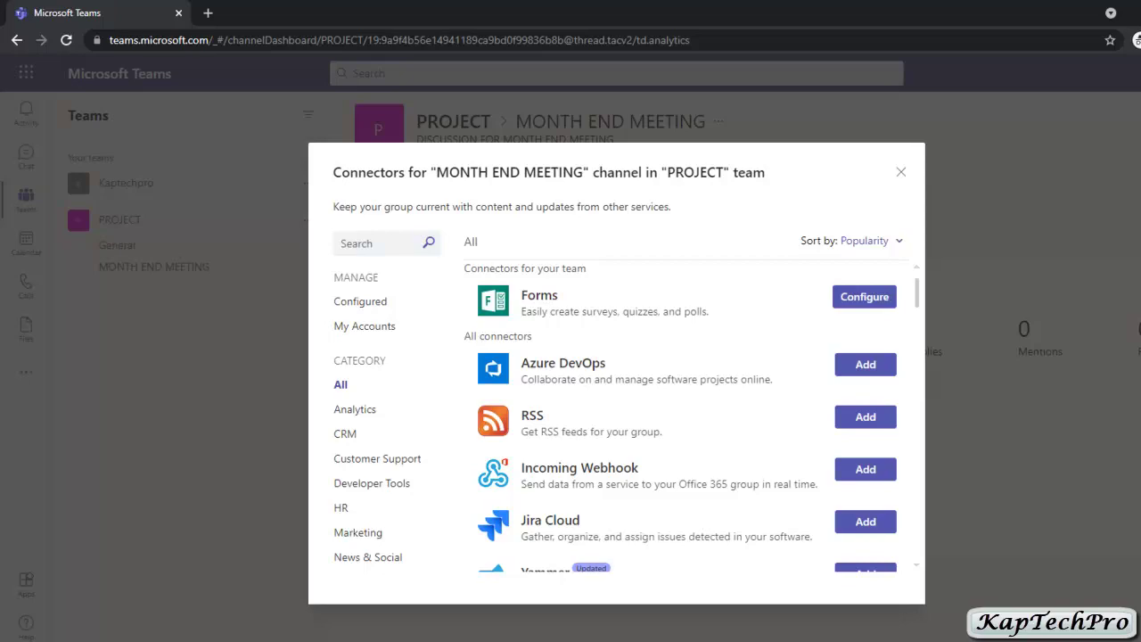
scroll(687, 414, down, 10)
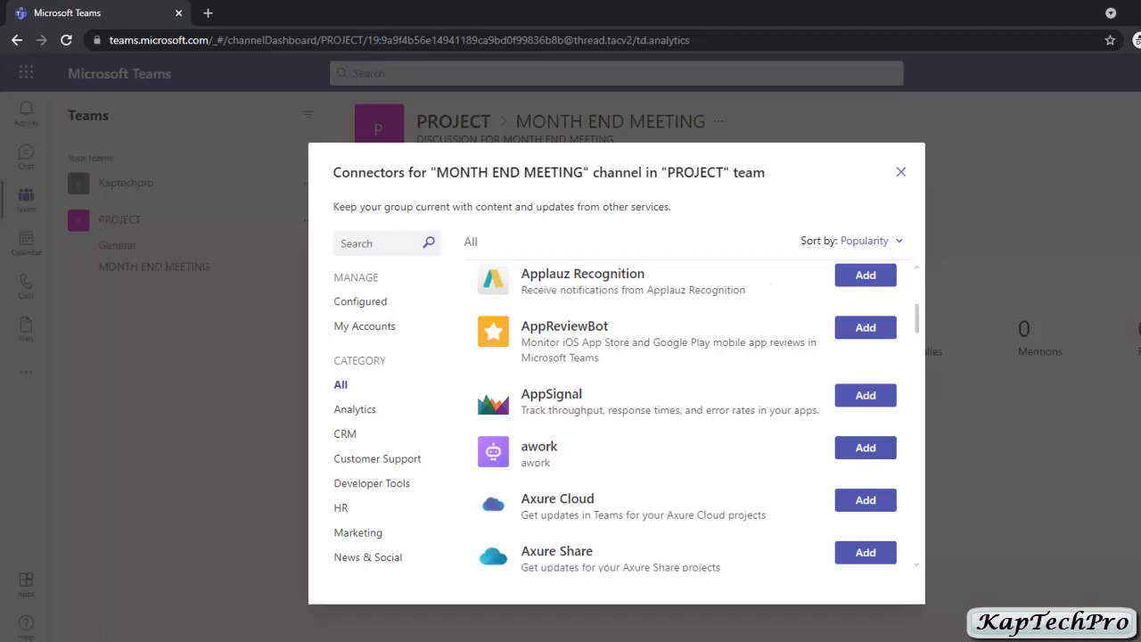
click(900, 172)
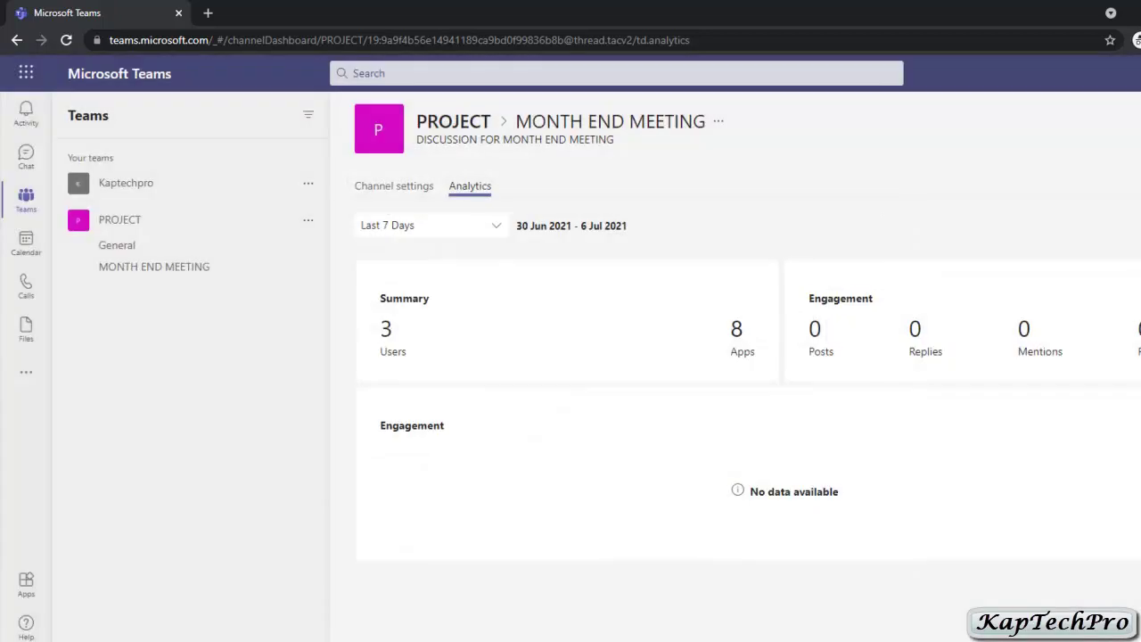
click(307, 267)
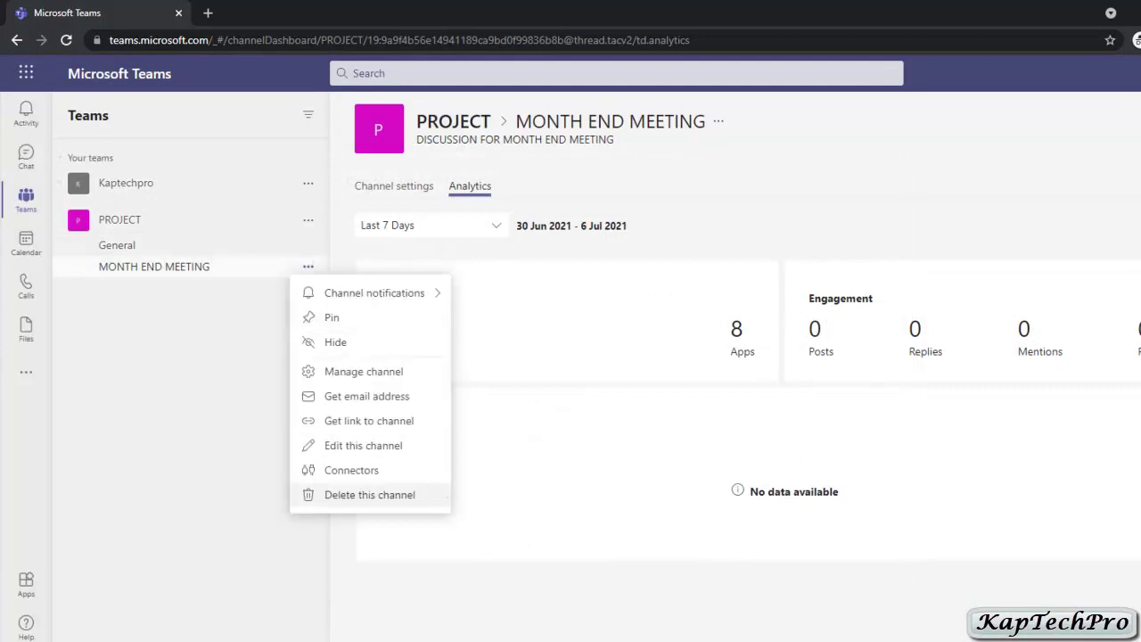
click(361, 224)
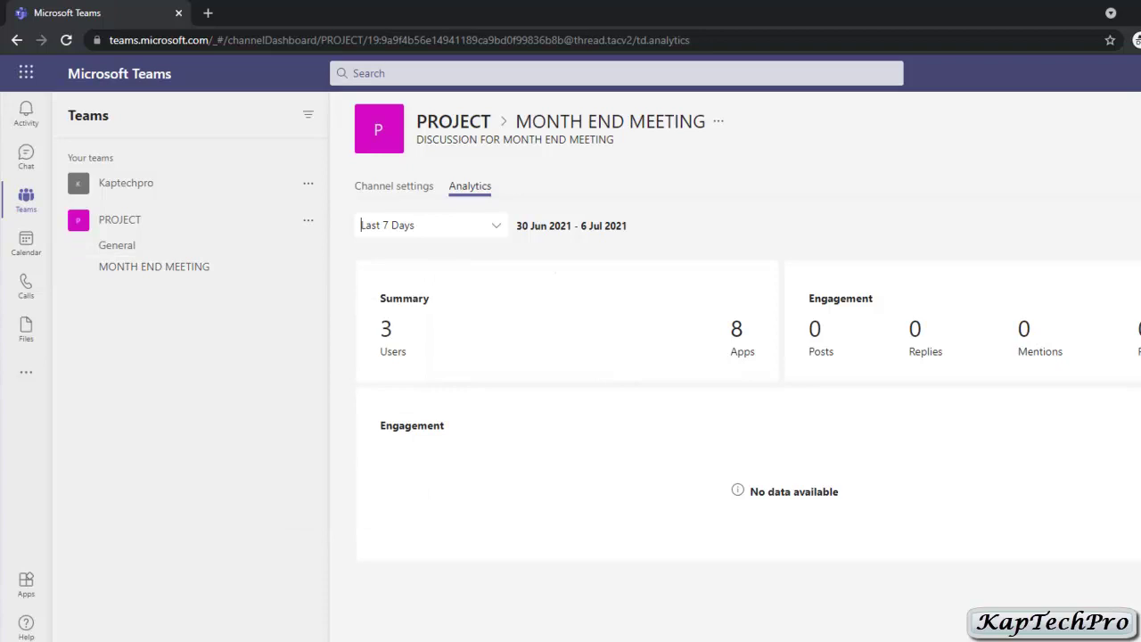
- In MONTH END MEETING posts, insert then delete an @-mention in a draft, then view Files
click(153, 266)
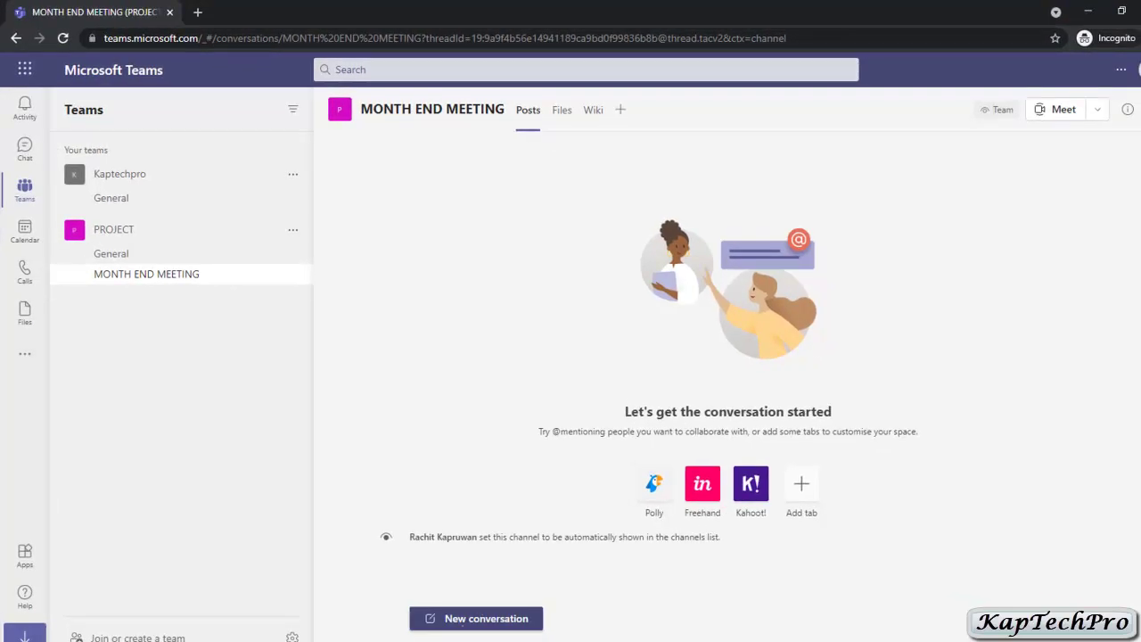
click(475, 618)
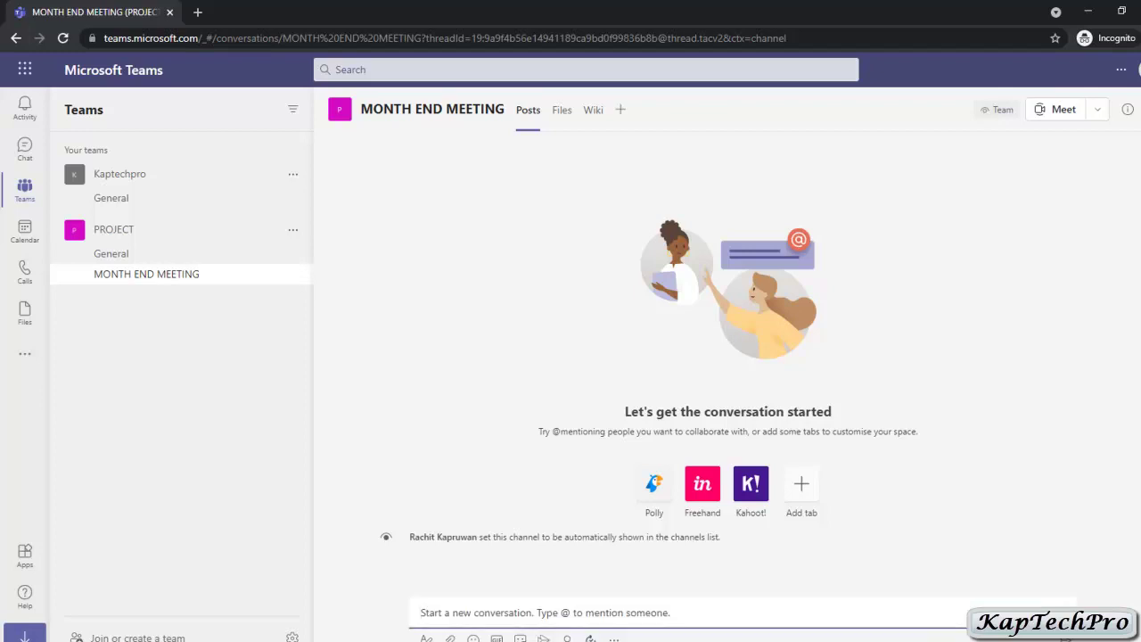
text(@)
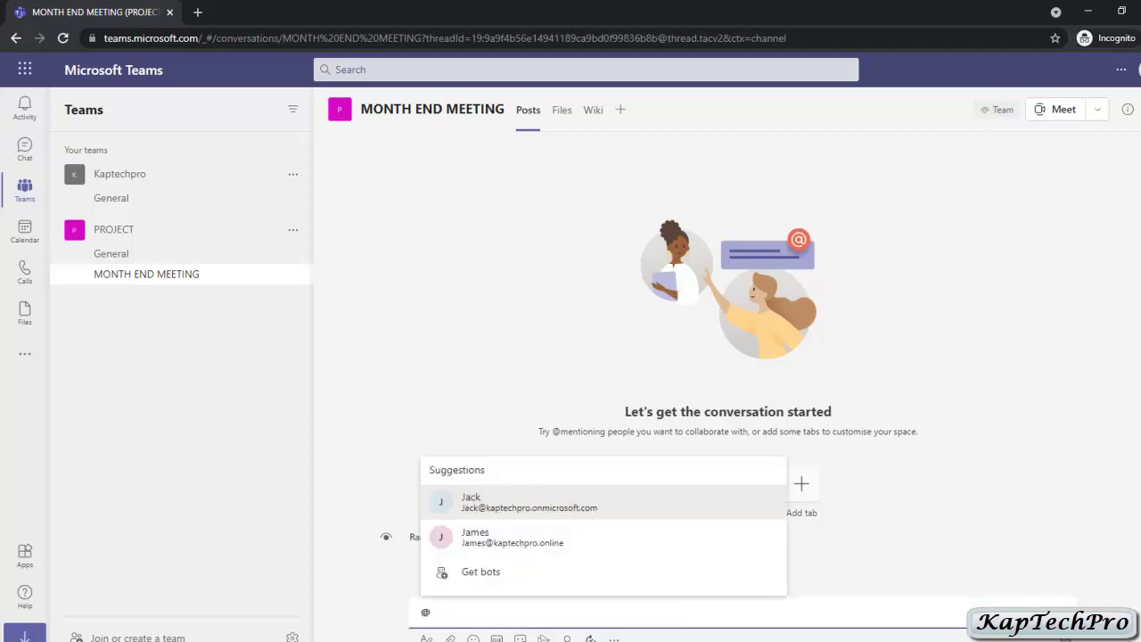
key(Down)
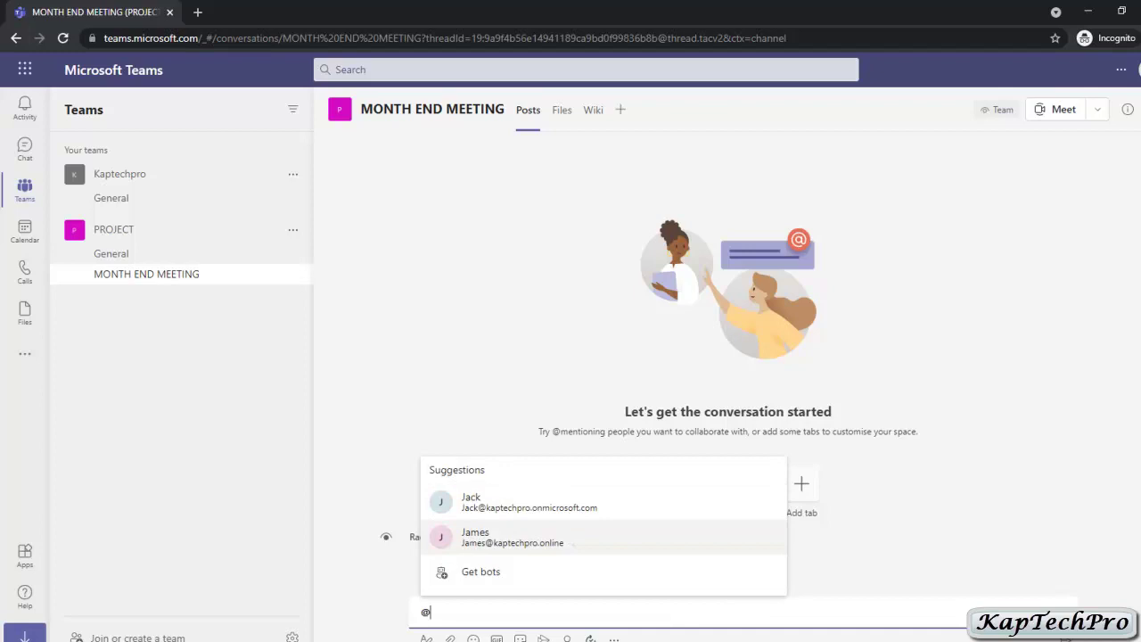
key(Up)
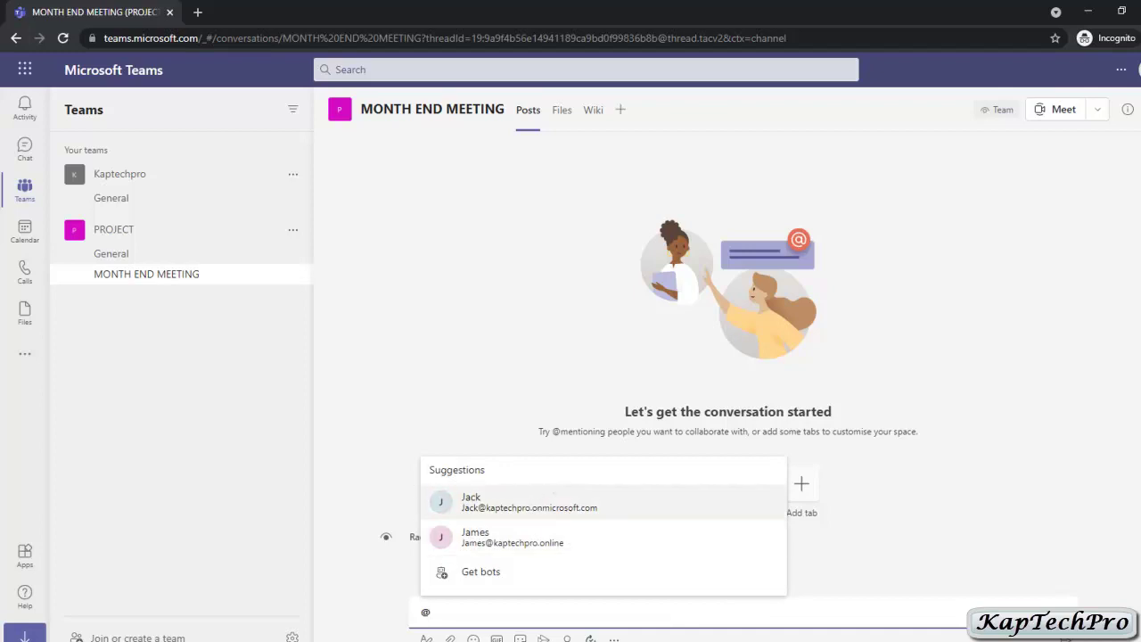
key(Return)
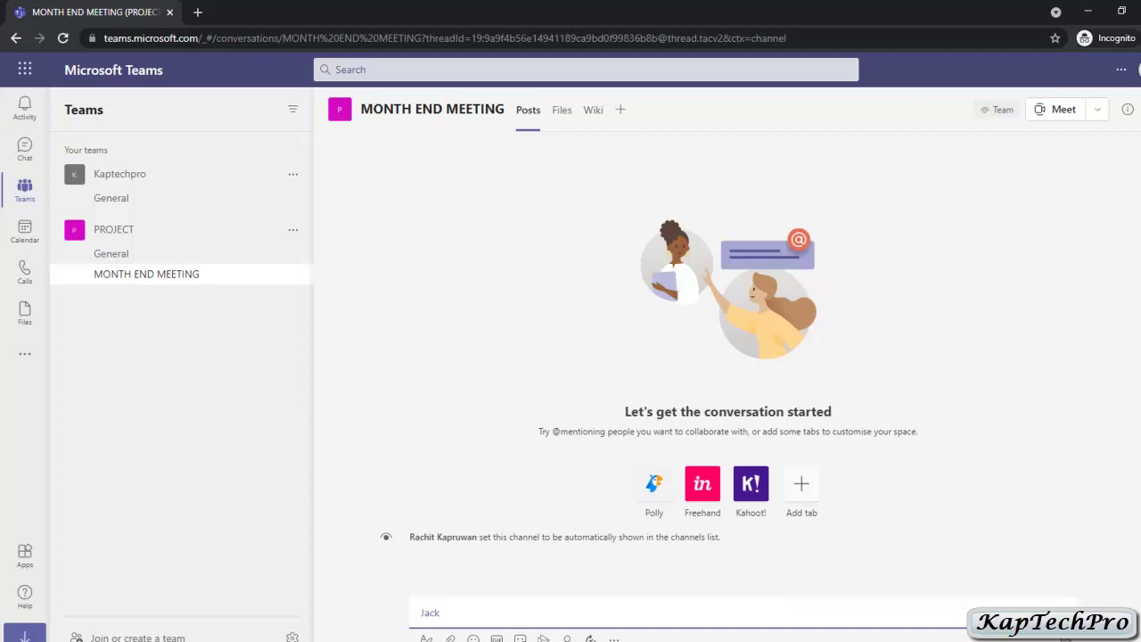
key(BackSpace)
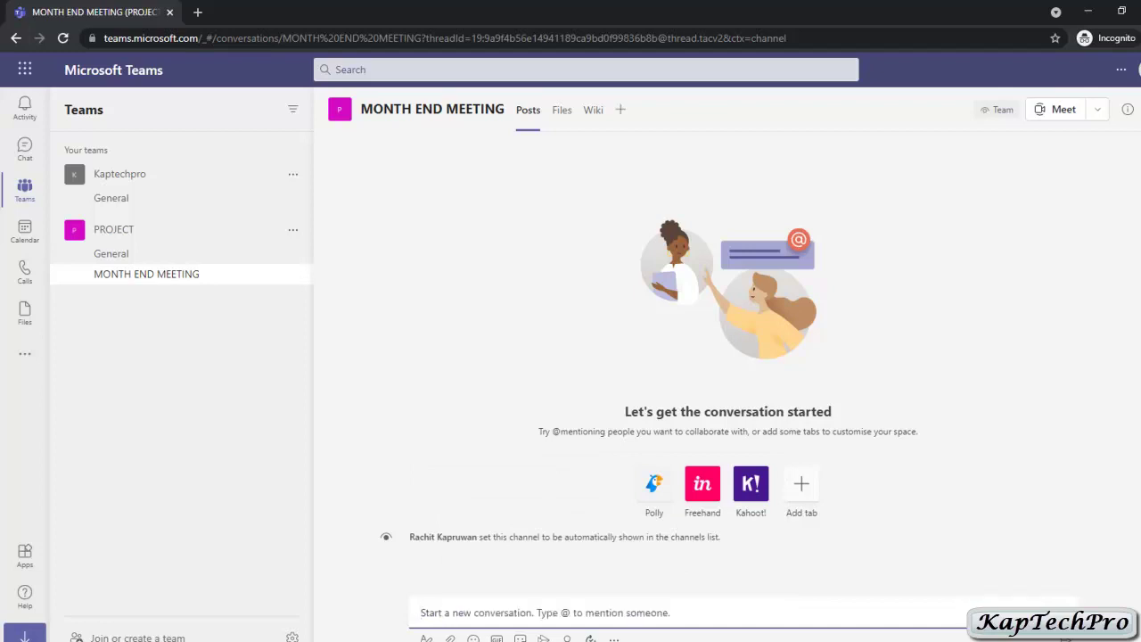
click(561, 109)
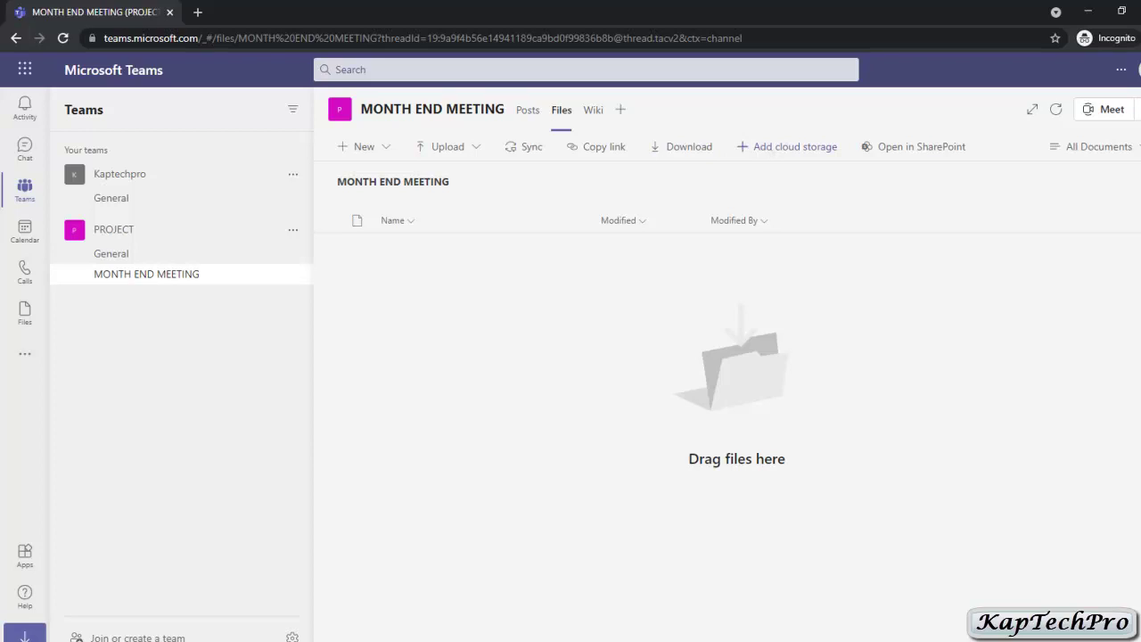
- Review the cloud storage providers offered for the channel's files, then go to the channel's Wiki page
click(789, 146)
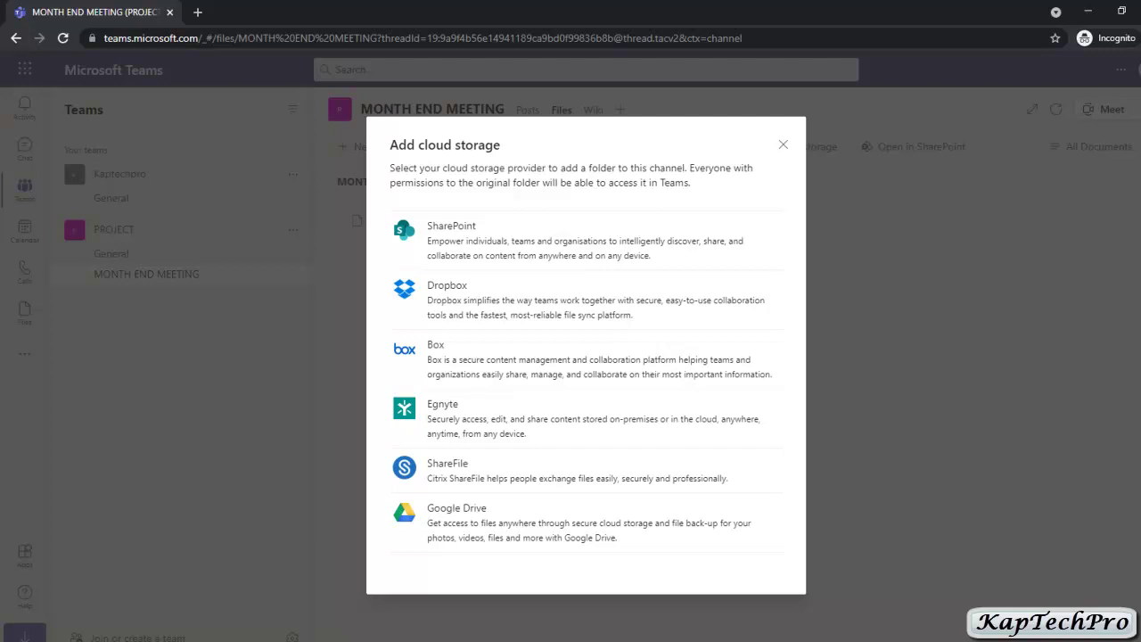
click(783, 144)
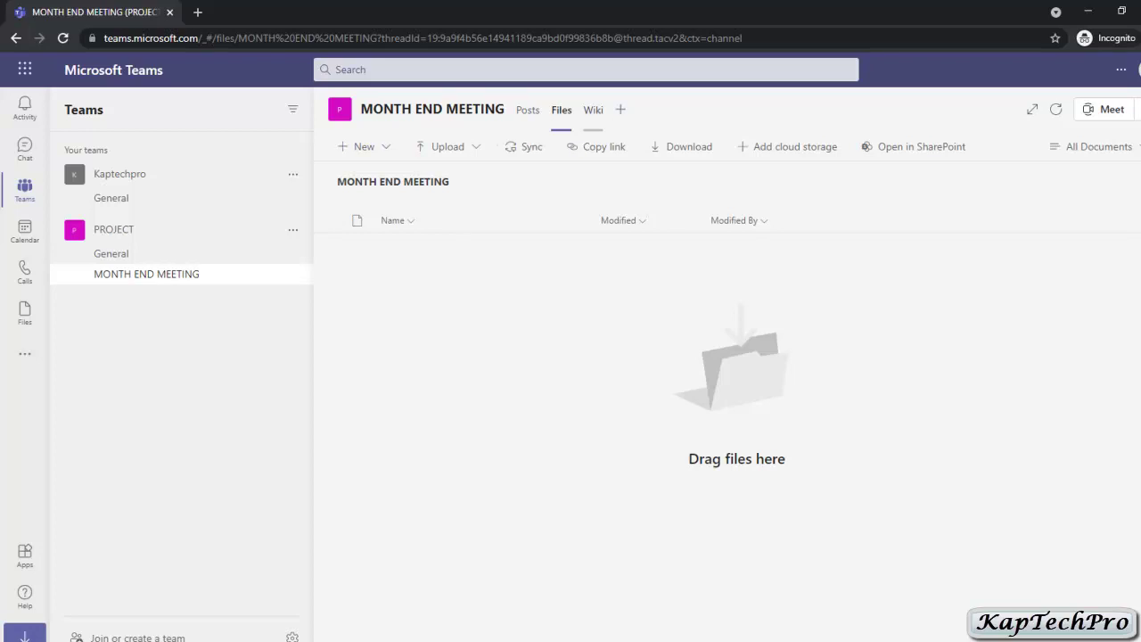
click(592, 109)
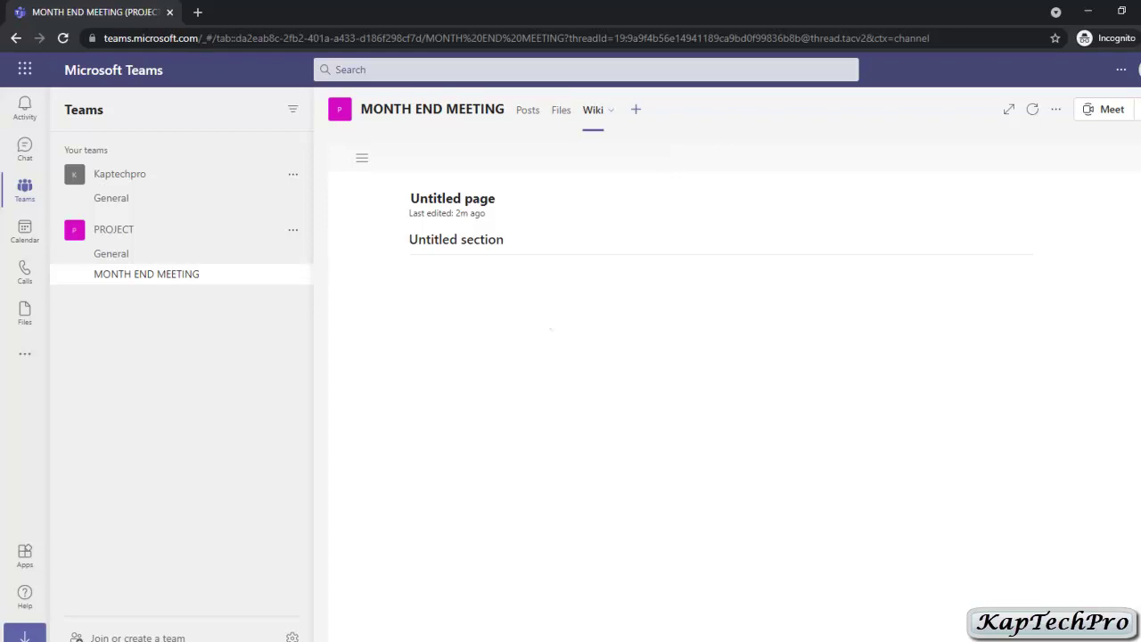
- Scroll through the Add a tab app gallery to see which apps can become channel tabs, then close it
click(635, 109)
scroll(585, 375, down, 1)
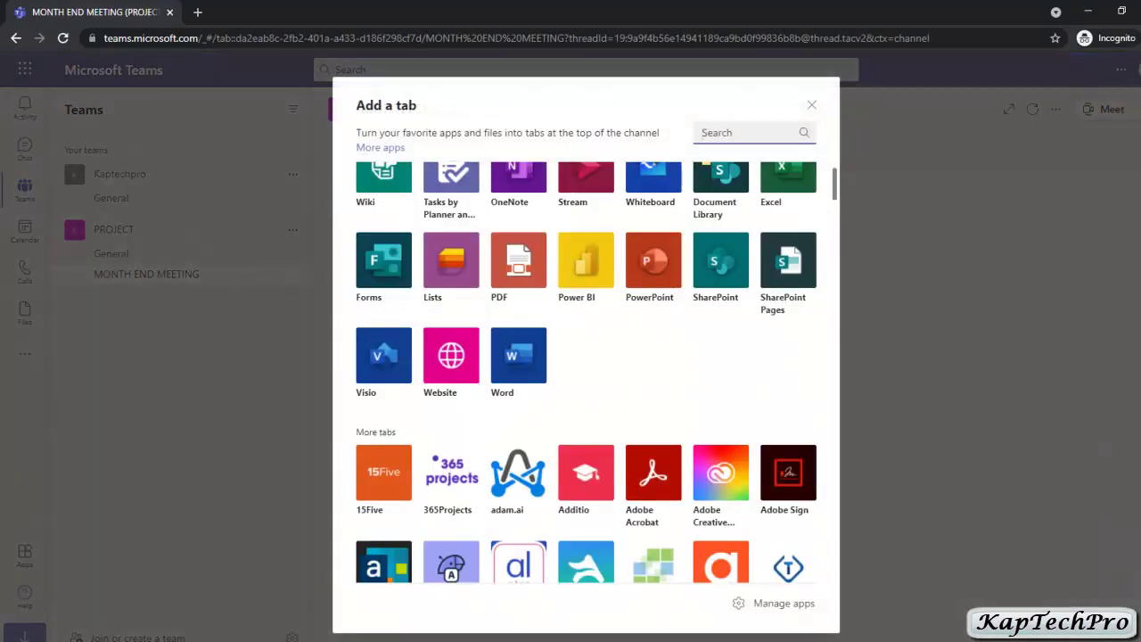
scroll(585, 374, down, 10)
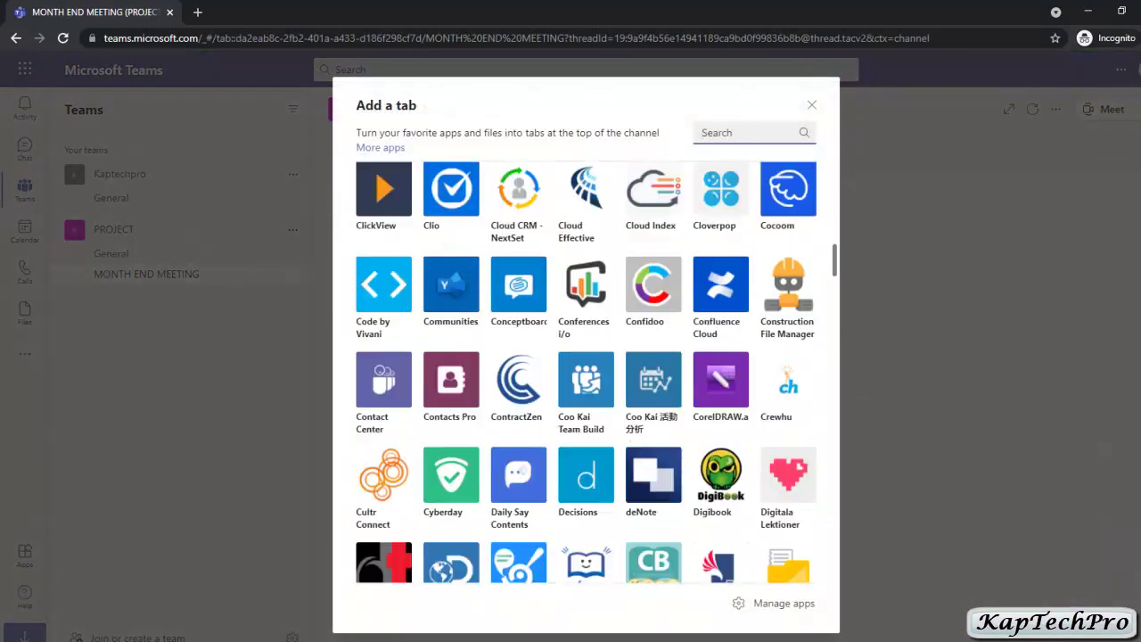
scroll(585, 374, up, 5)
scroll(586, 374, up, 5)
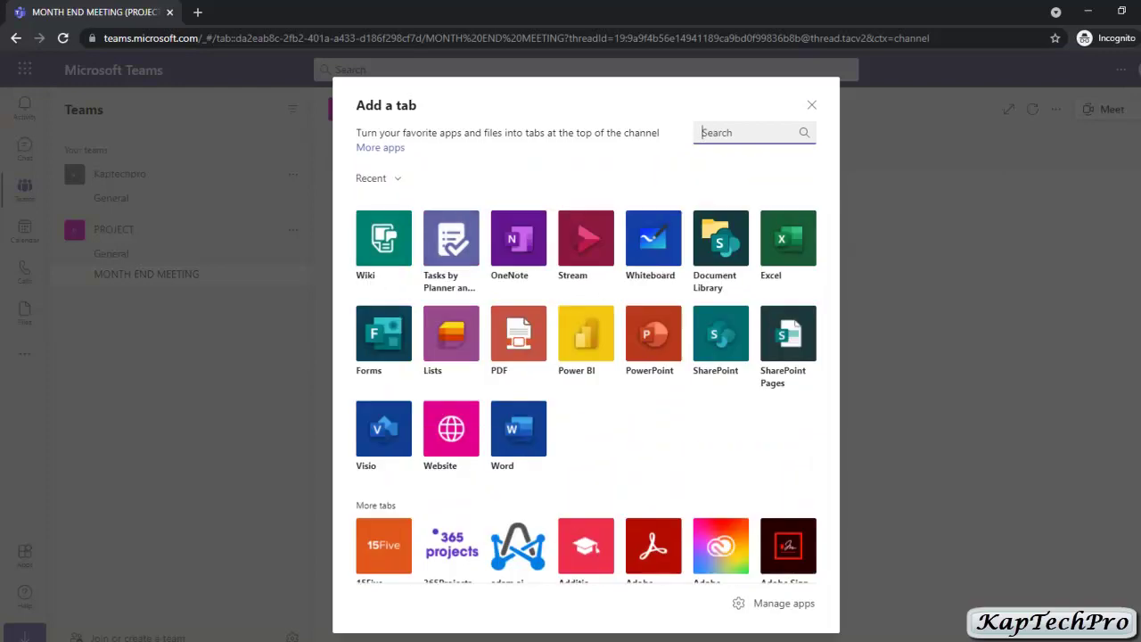
click(811, 104)
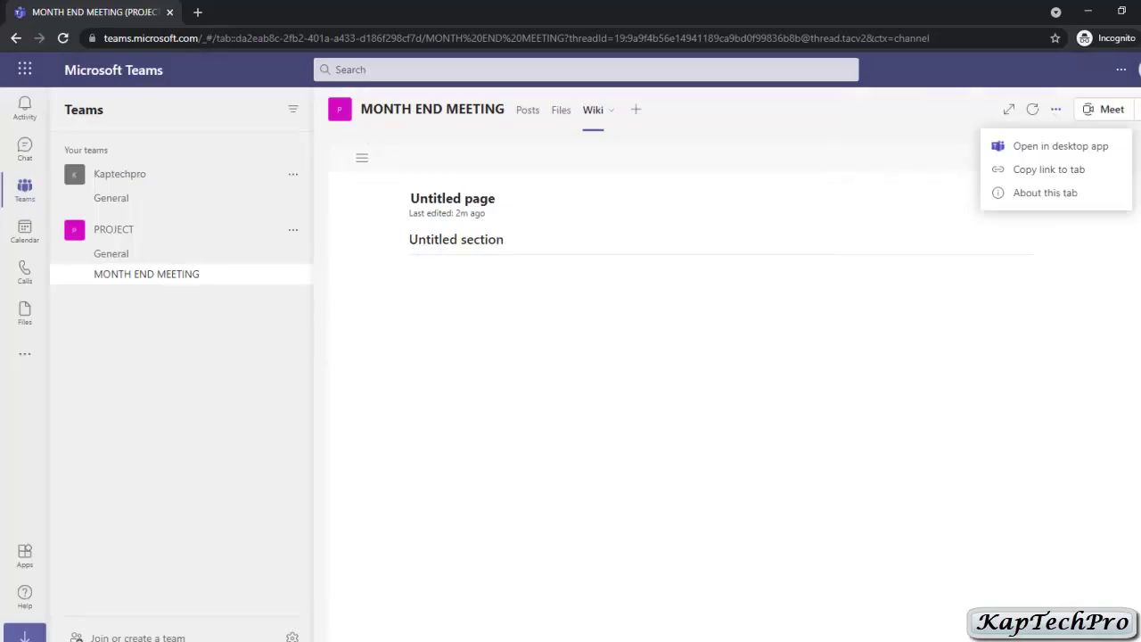